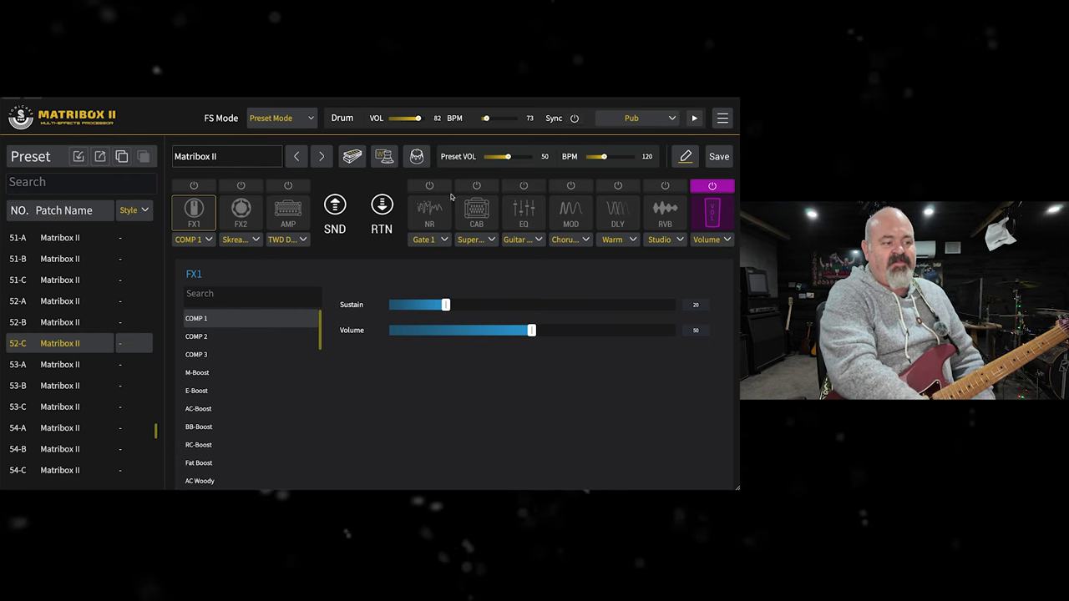
pyautogui.click(712, 186)
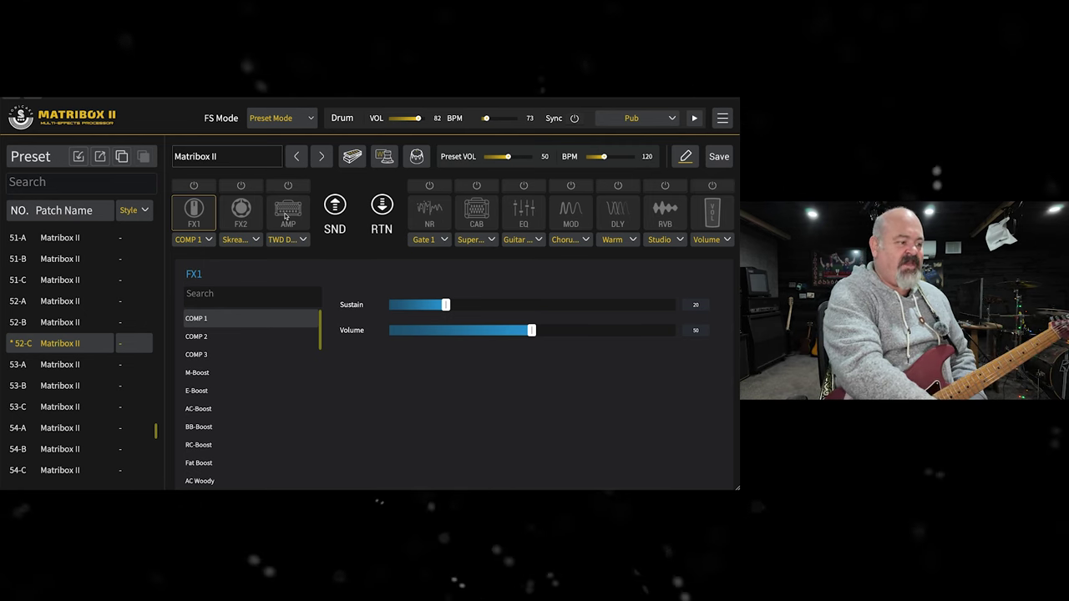
# Step: Audition the Supero 2 CL and Superb CL amp models, then settle on Calif Star CL
pyautogui.click(286, 205)
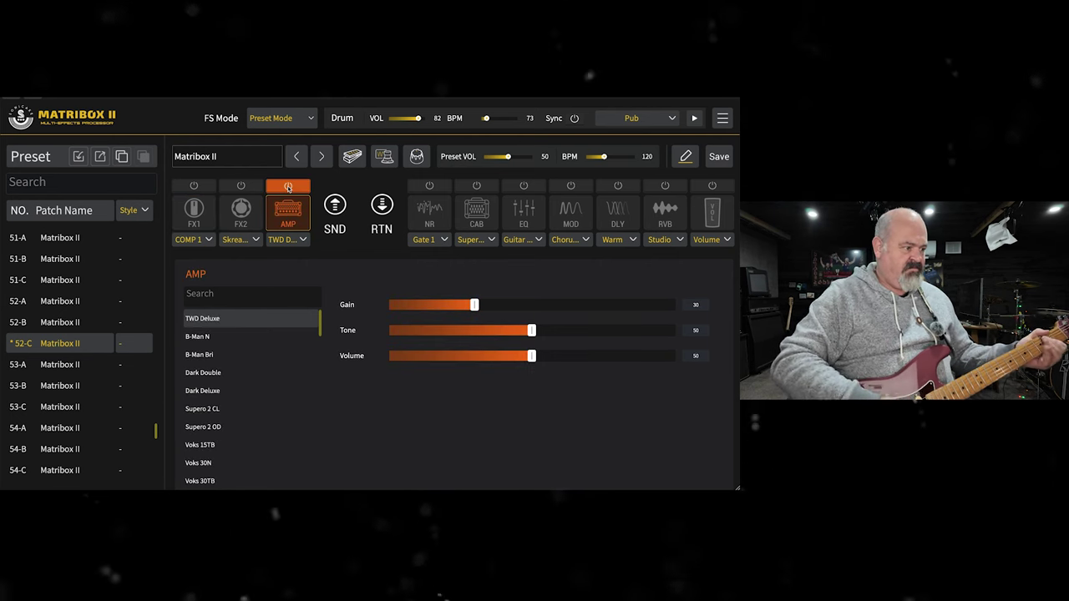
pyautogui.scroll(-8, 235, 354)
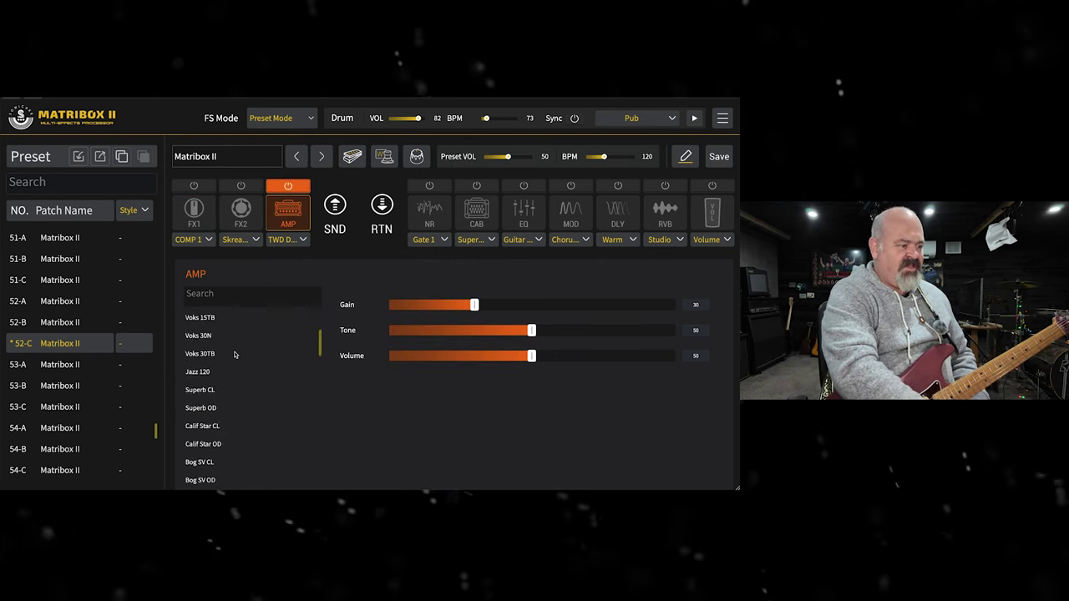
pyautogui.scroll(-10, 235, 354)
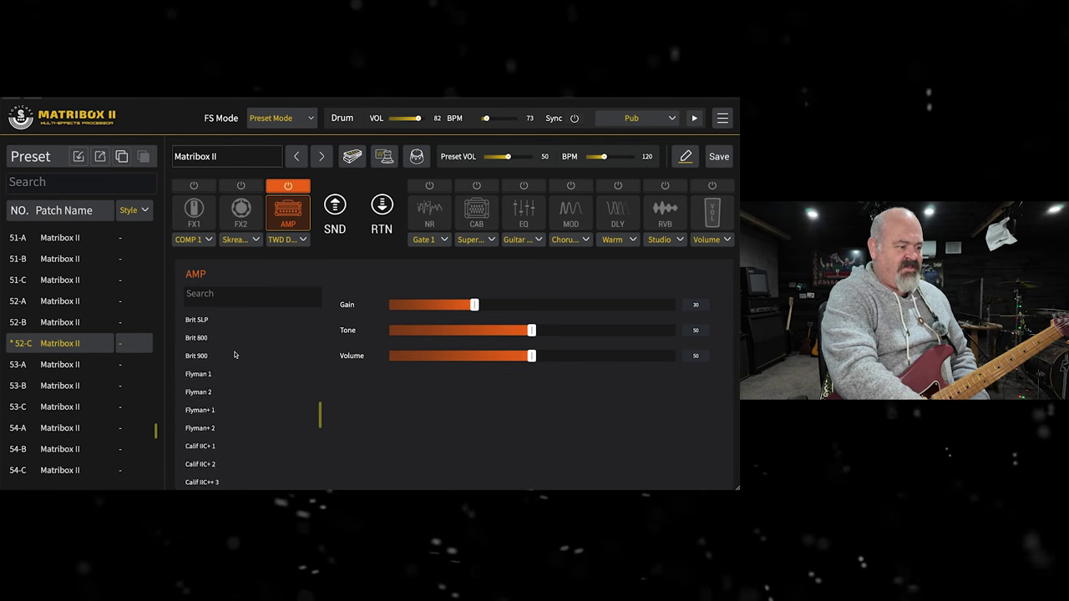
pyautogui.scroll(15, 235, 354)
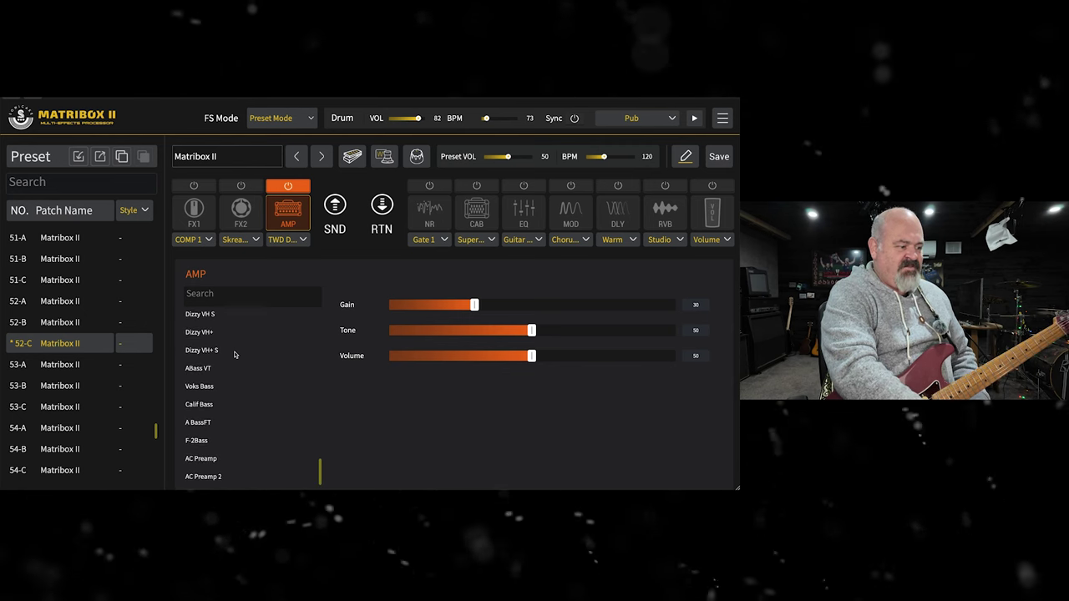
pyautogui.scroll(2, 235, 354)
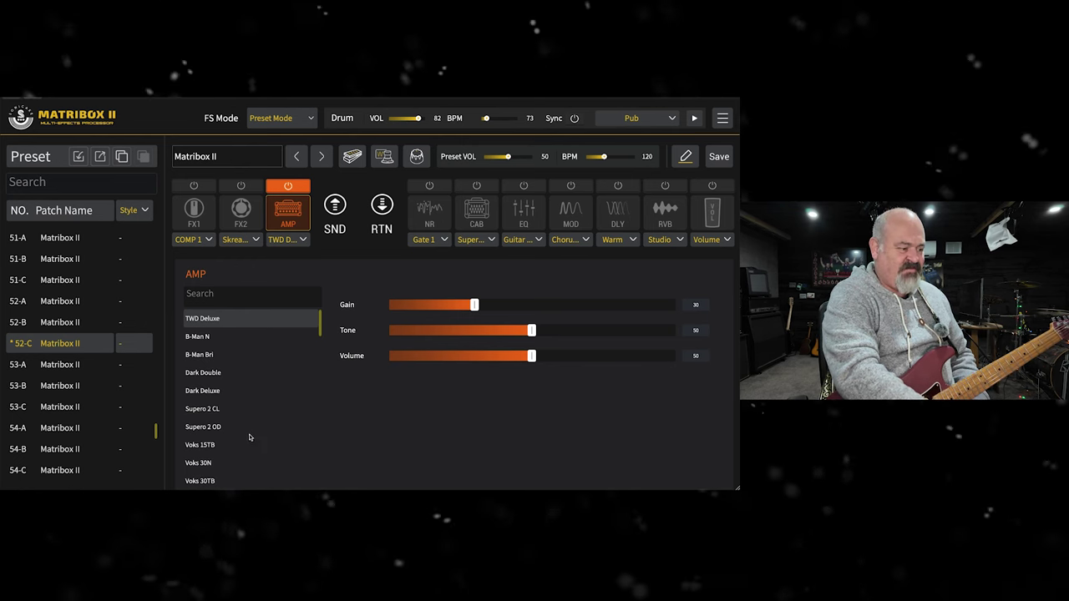
pyautogui.click(231, 410)
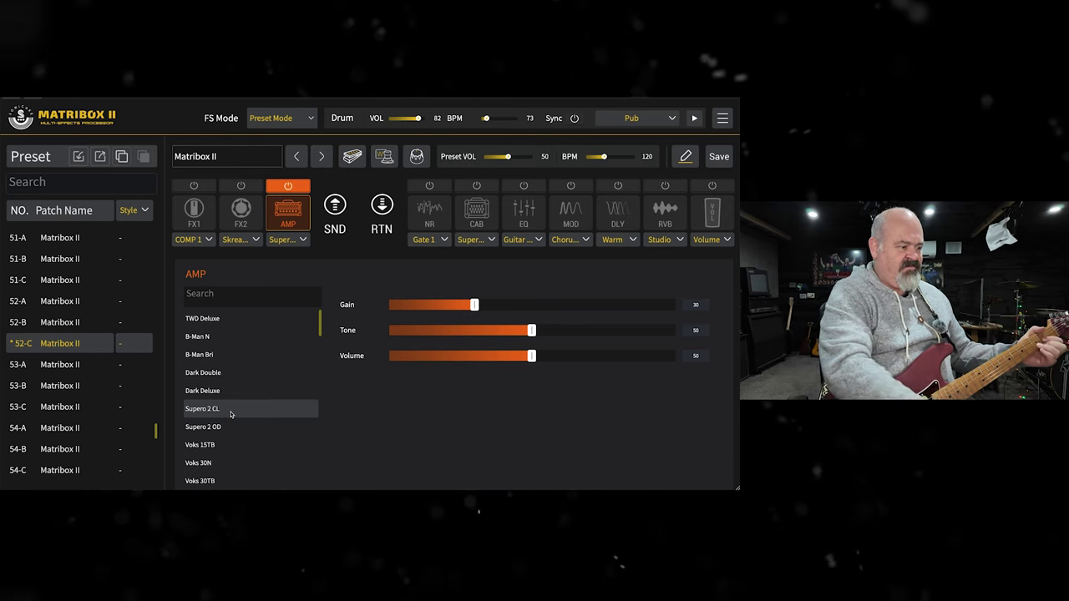
pyautogui.scroll(-2, 231, 414)
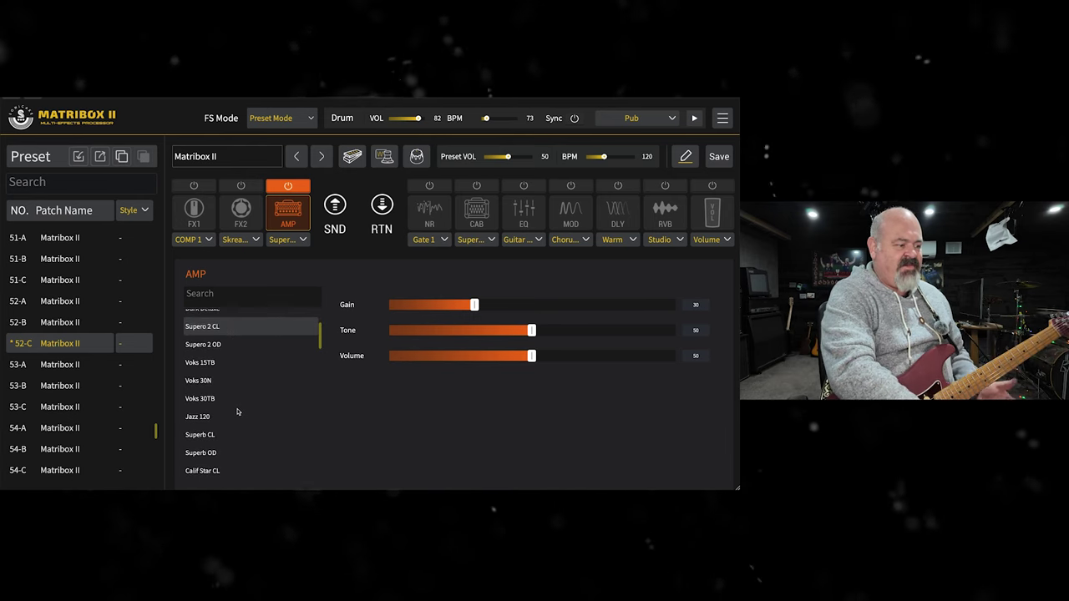
pyautogui.click(235, 435)
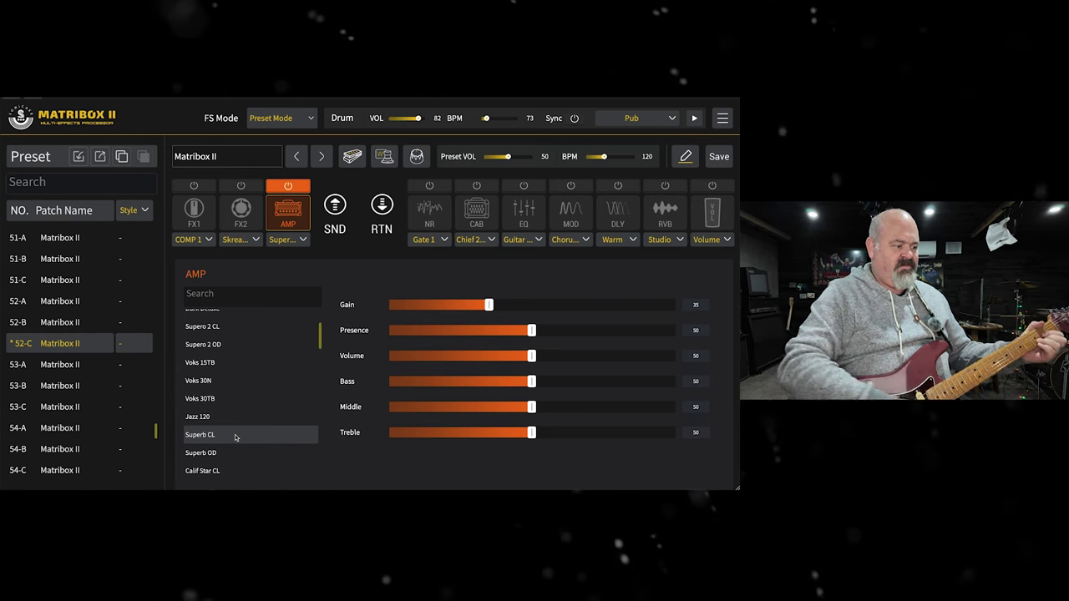
pyautogui.scroll(-1, 234, 436)
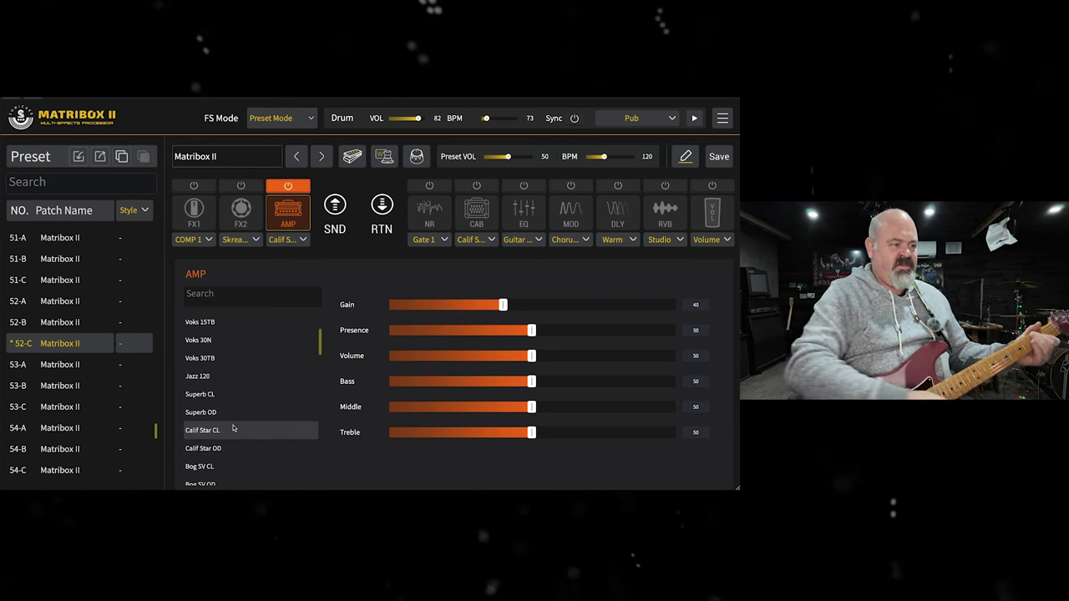
# Step: Power on the cab block and select the Watt 4x12 cabinet model
pyautogui.click(472, 222)
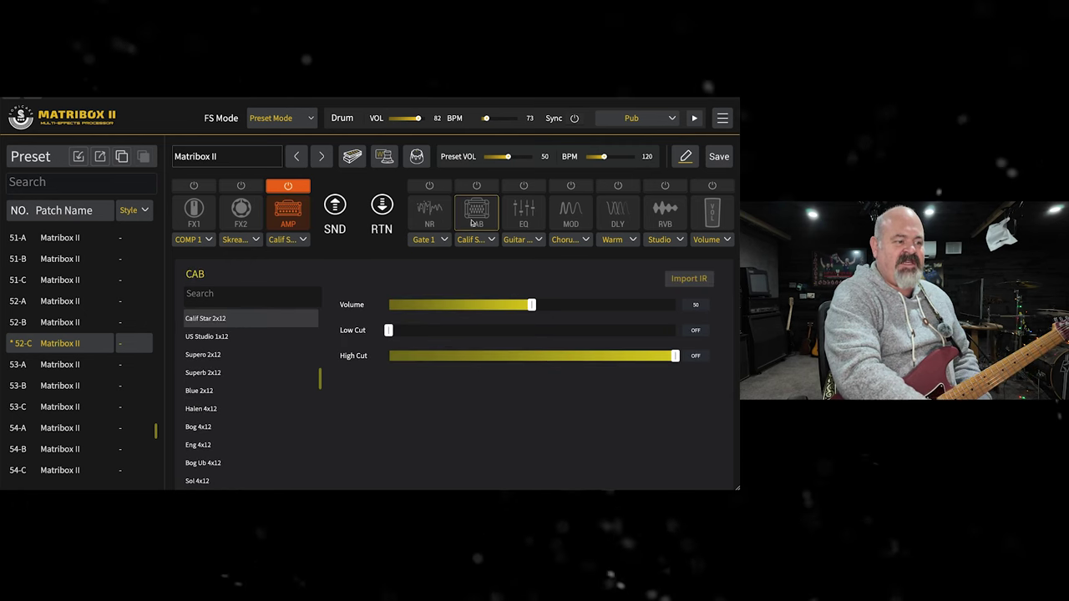
pyautogui.click(477, 187)
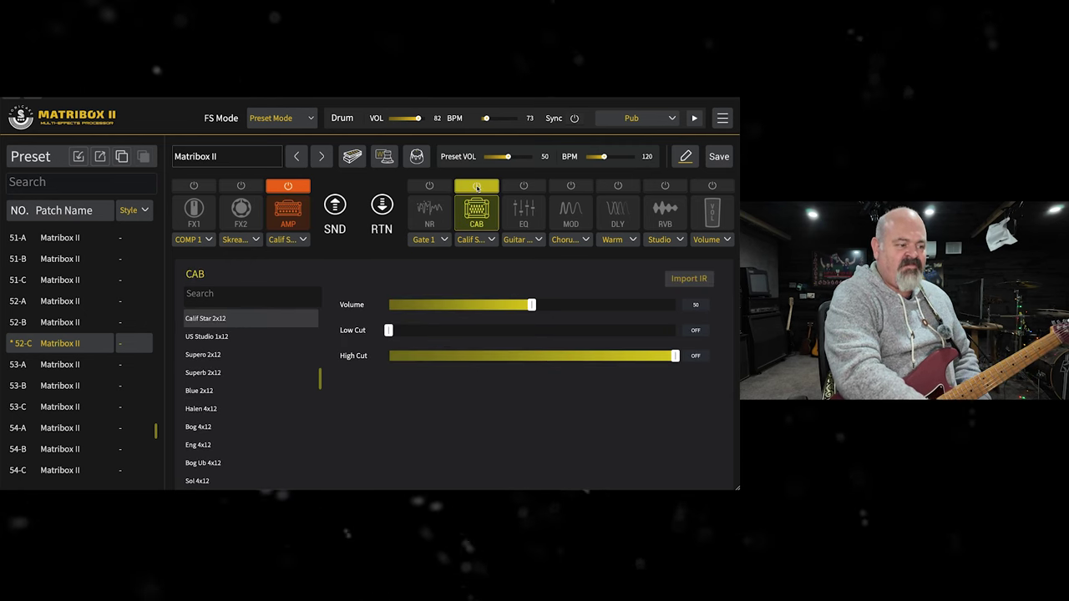
pyautogui.click(476, 240)
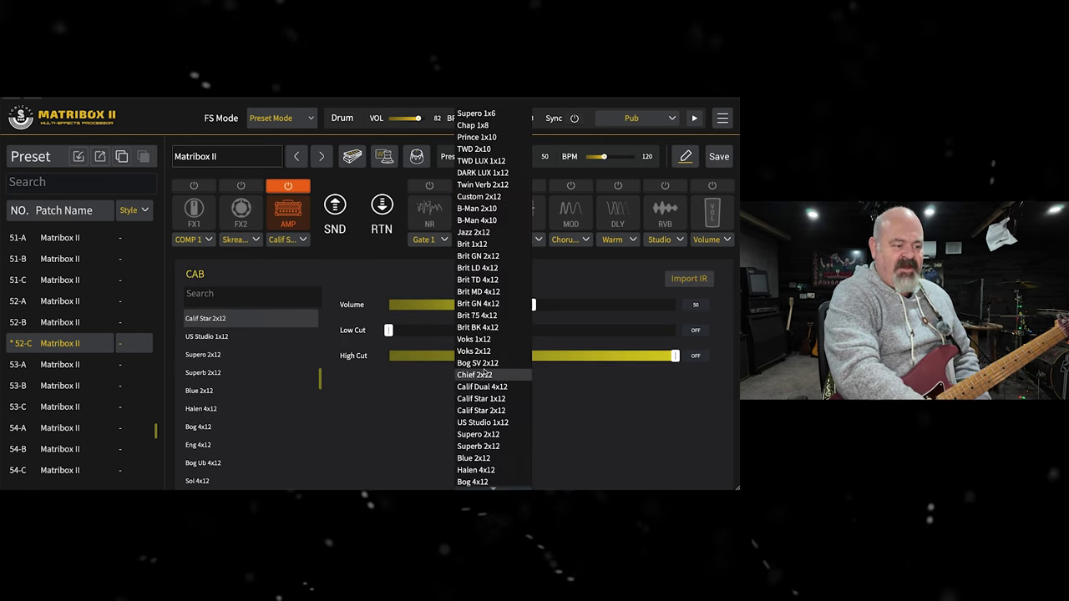
pyautogui.scroll(-3, 484, 374)
pyautogui.scroll(-5, 484, 373)
pyautogui.scroll(-3, 484, 373)
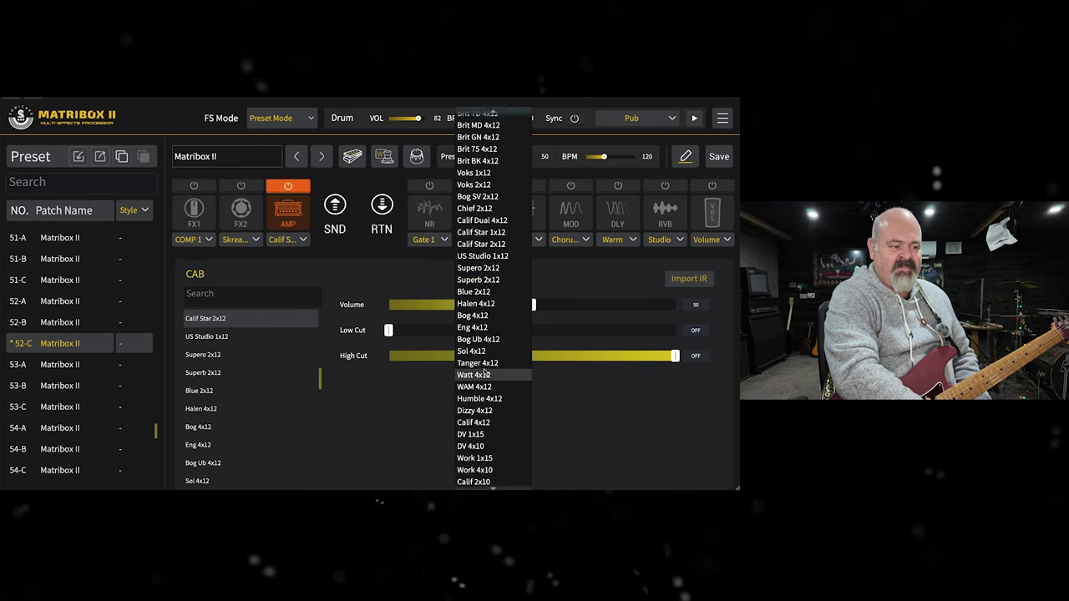
pyautogui.scroll(-1, 484, 372)
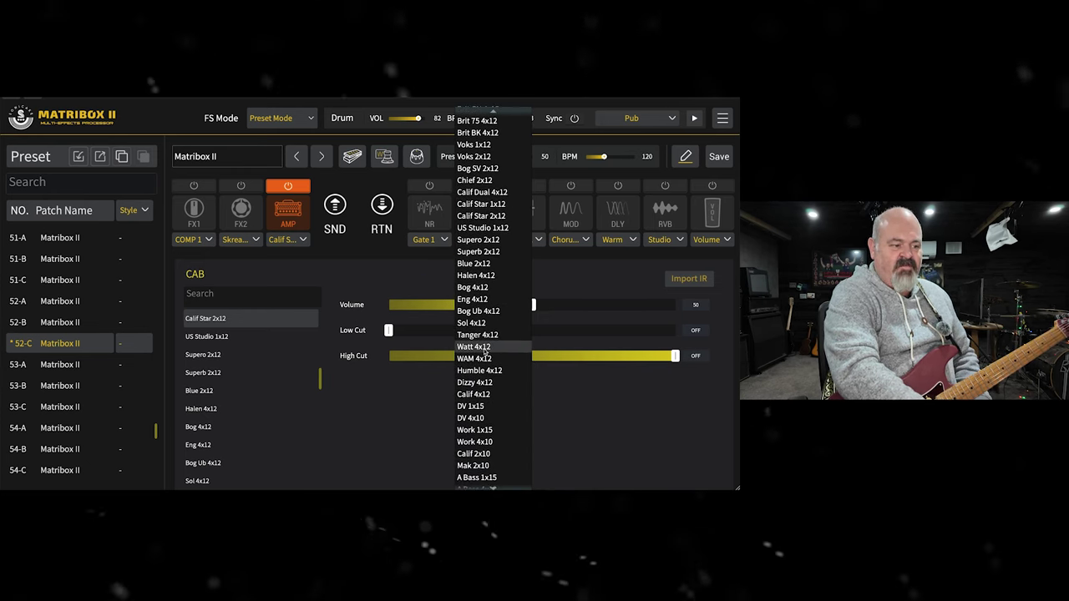
pyautogui.click(484, 347)
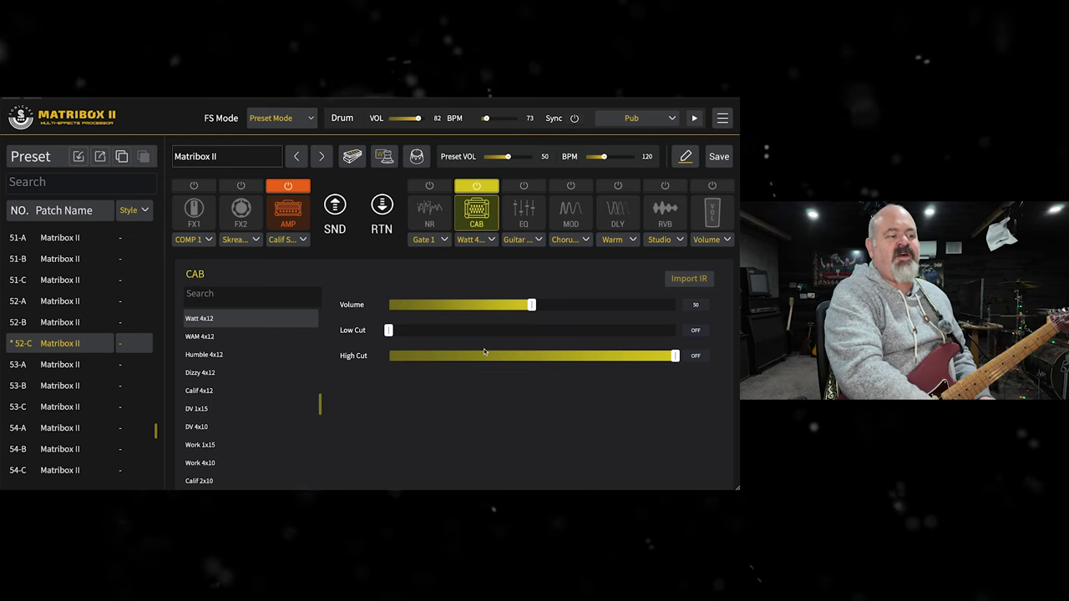
# Step: Dial the Calif Star CL amp to Gain 81, Presence 0, Middle 58, Treble 39, Volume 29
pyautogui.click(289, 215)
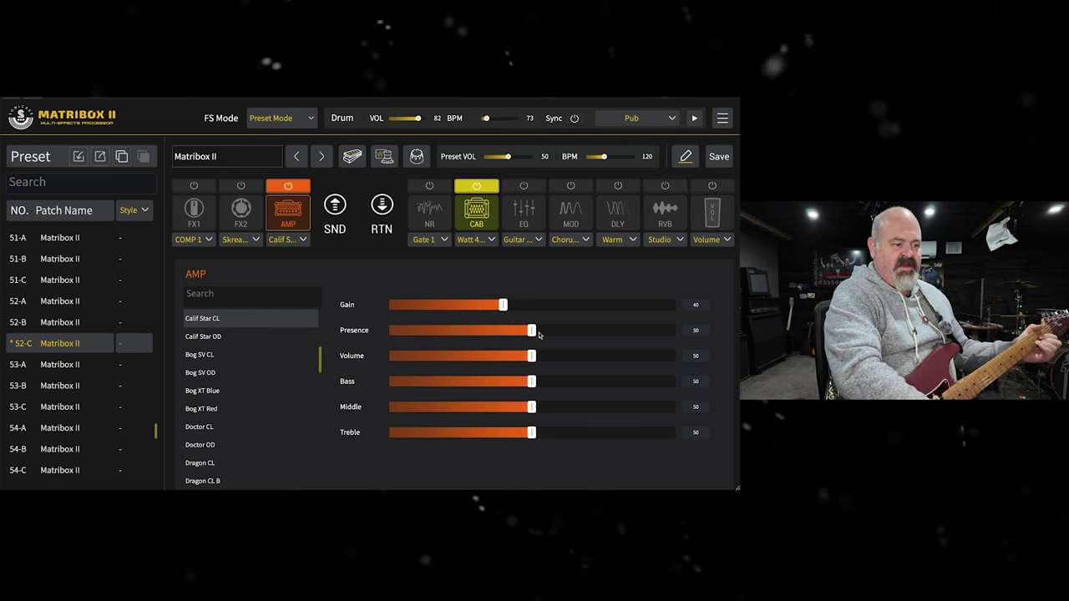
pyautogui.click(484, 331)
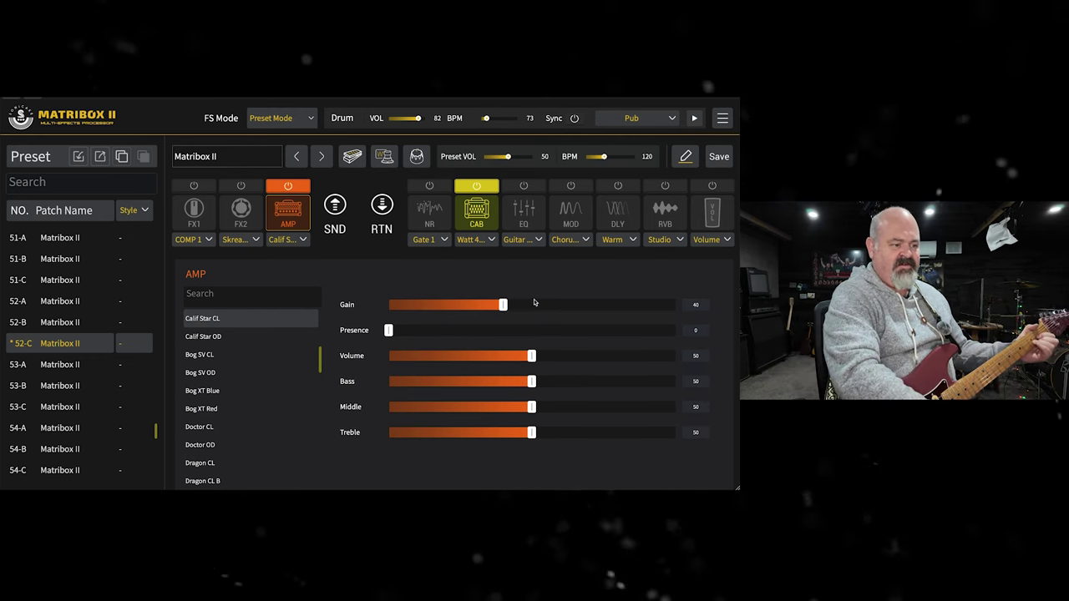
pyautogui.moveTo(507, 307); pyautogui.dragTo(558, 306)
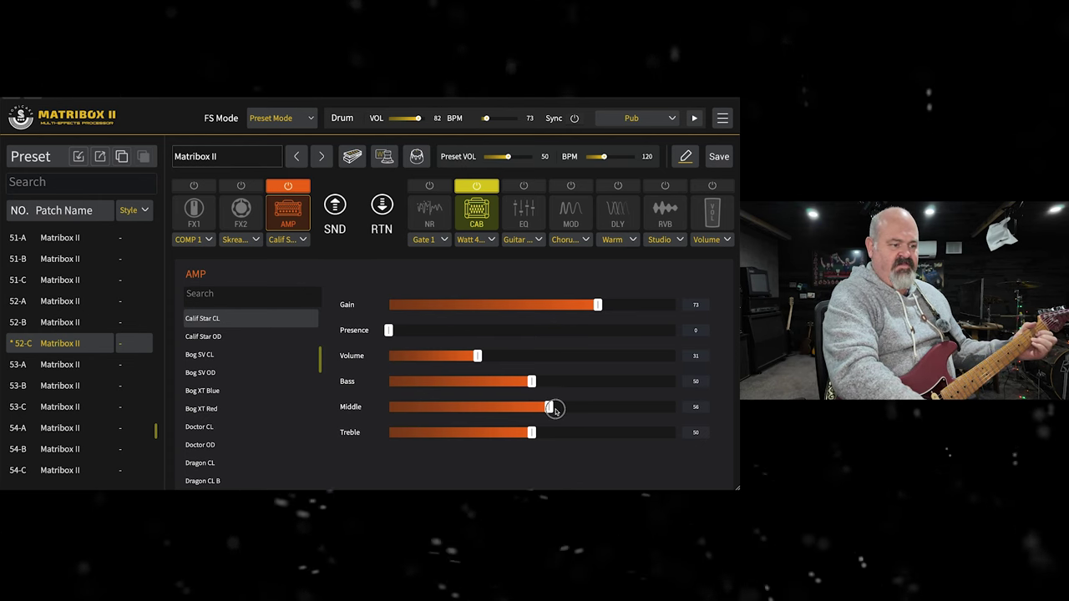
pyautogui.moveTo(531, 432); pyautogui.dragTo(502, 434)
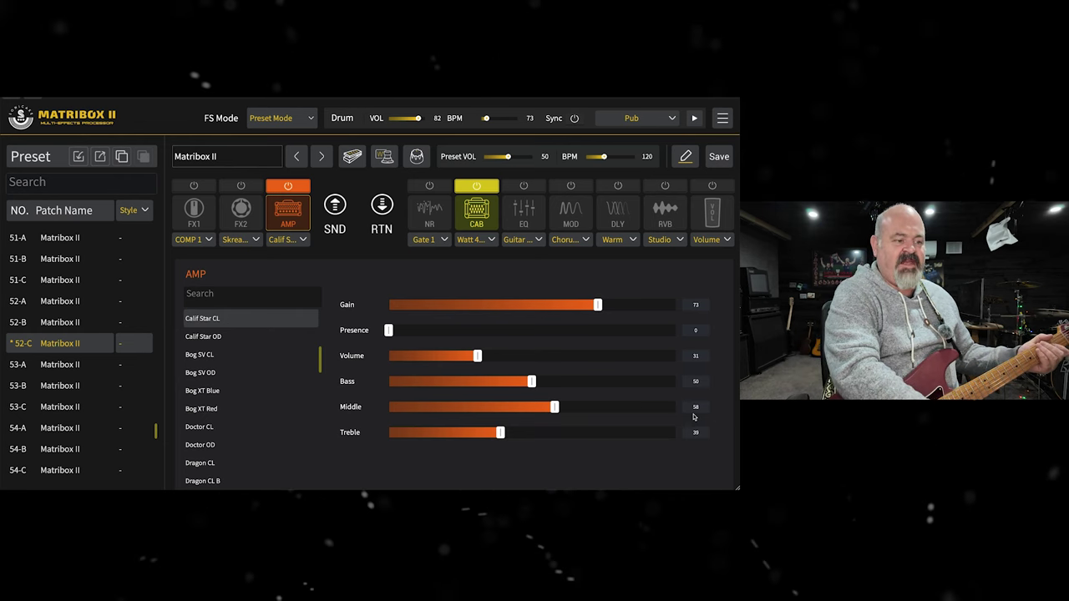
pyautogui.moveTo(598, 304); pyautogui.dragTo(619, 305)
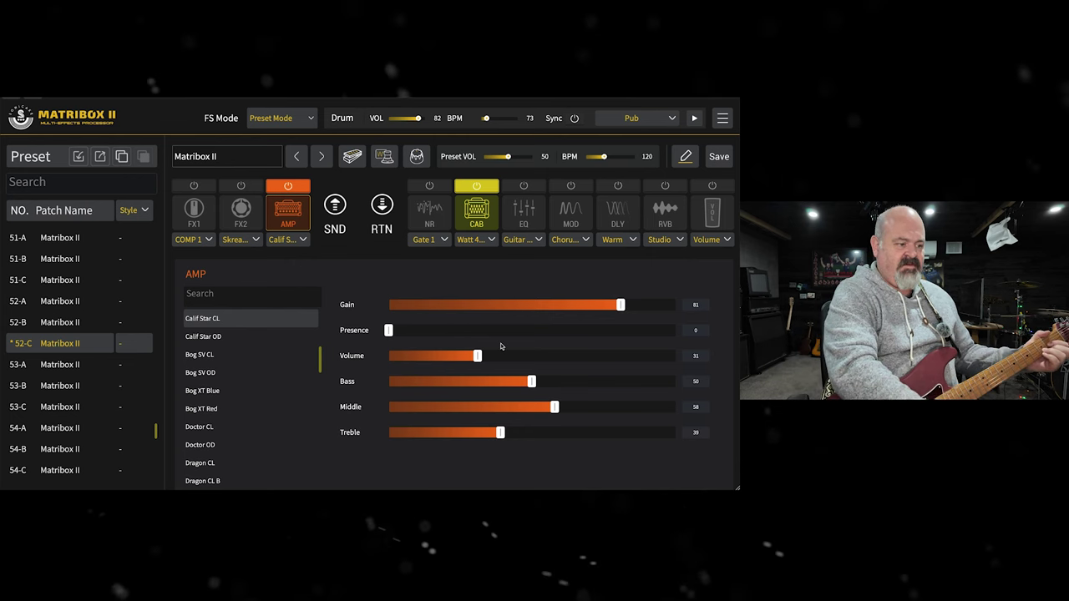
pyautogui.moveTo(478, 356); pyautogui.dragTo(472, 356)
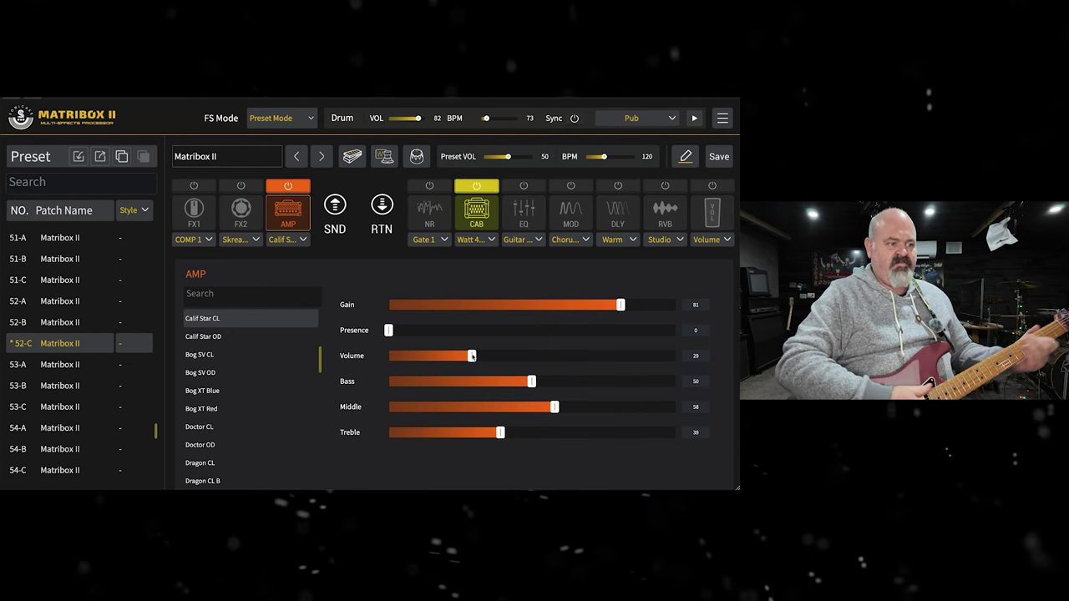
# Step: Turn the reverb on as a Church type with Pre Delay 0ms and Mix 20
pyautogui.click(664, 185)
pyautogui.click(661, 213)
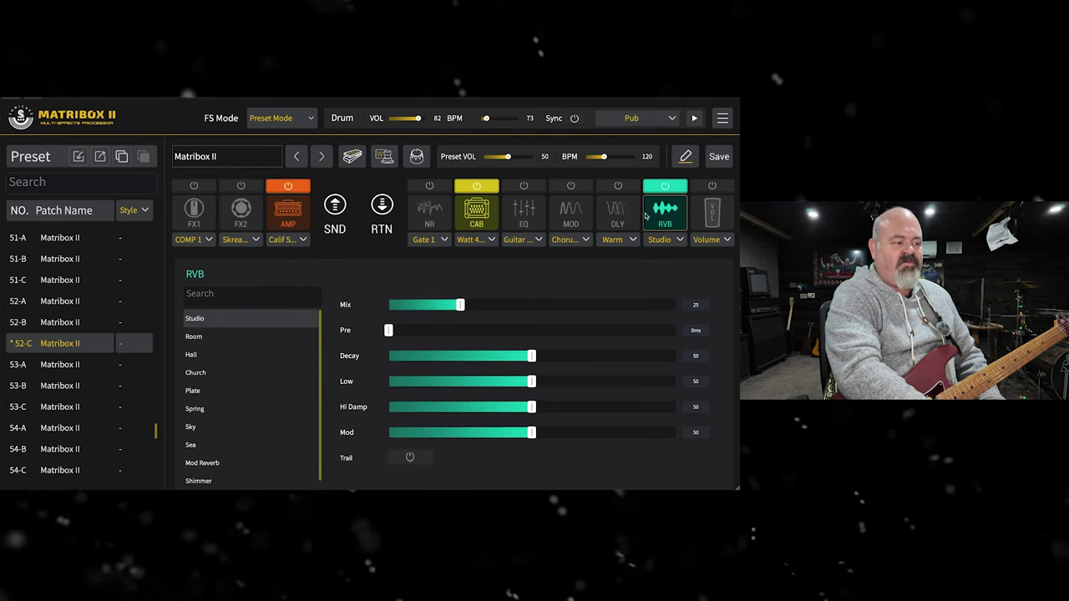
pyautogui.click(219, 357)
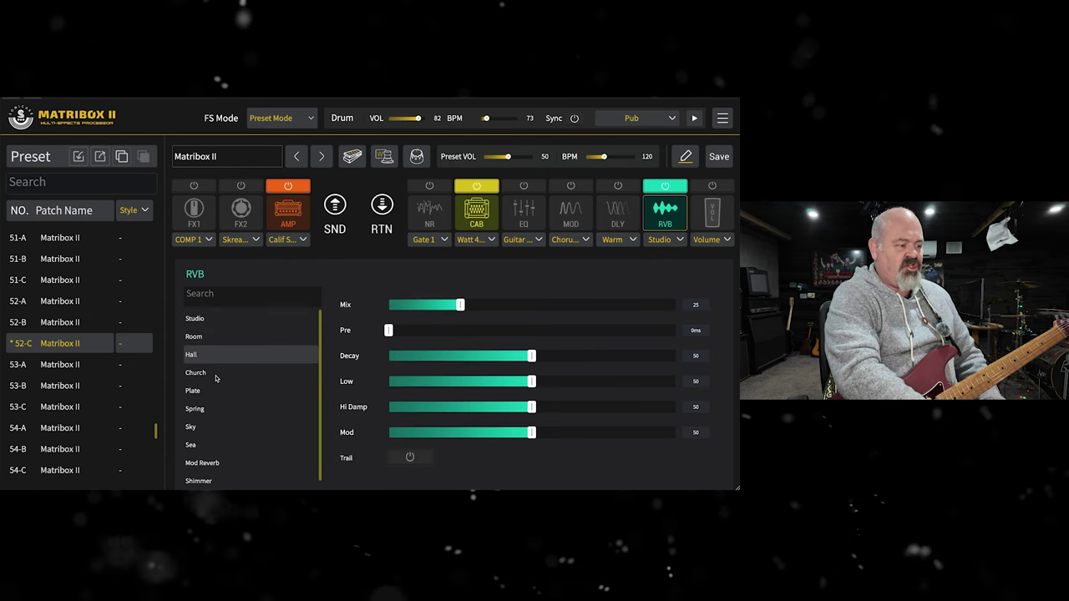
pyautogui.click(213, 374)
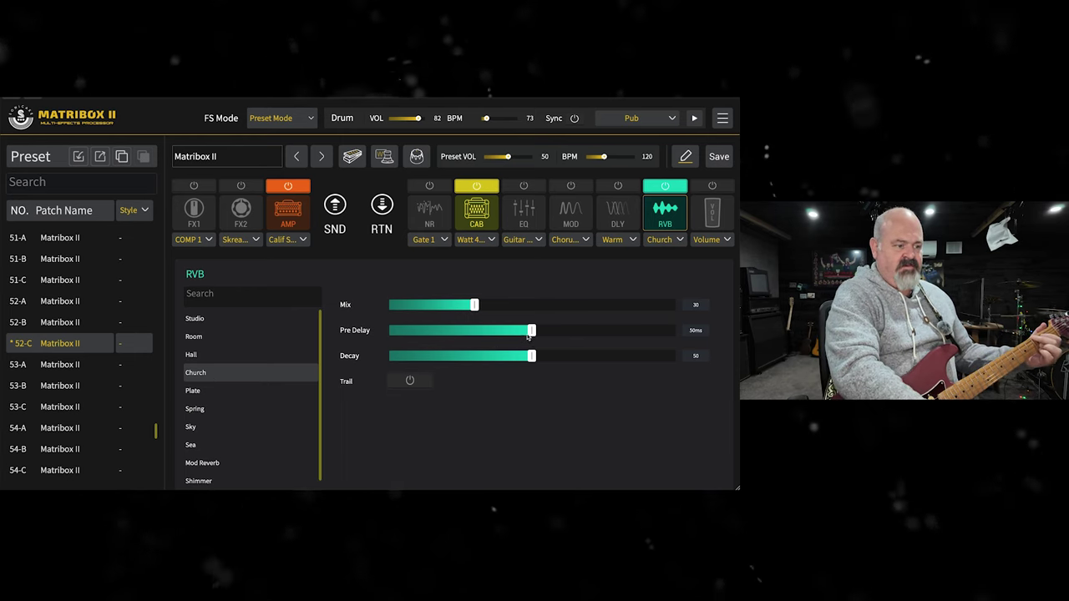
pyautogui.click(386, 330)
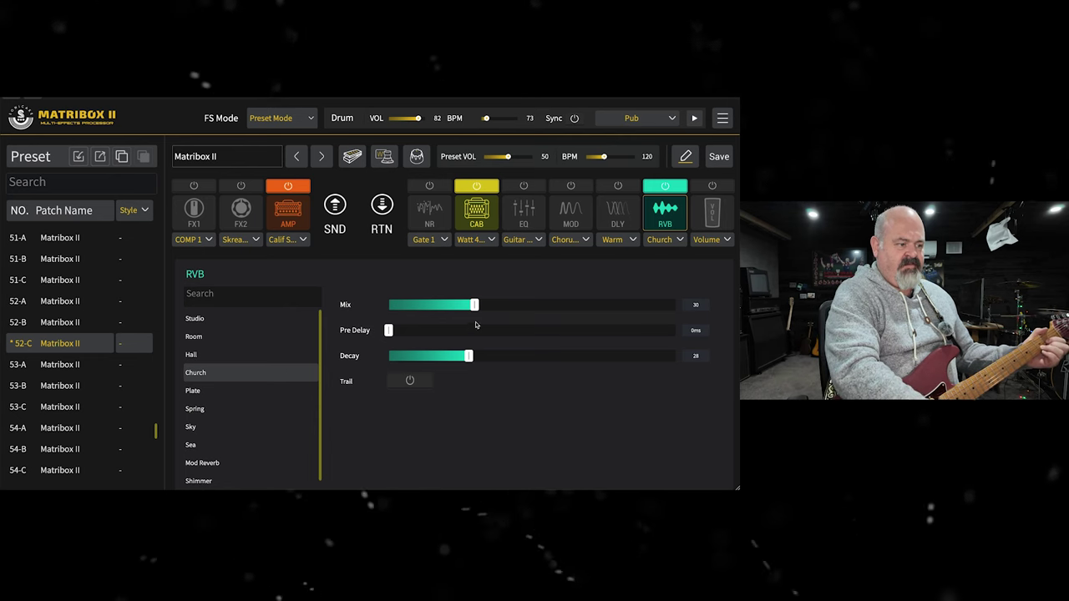
pyautogui.click(445, 306)
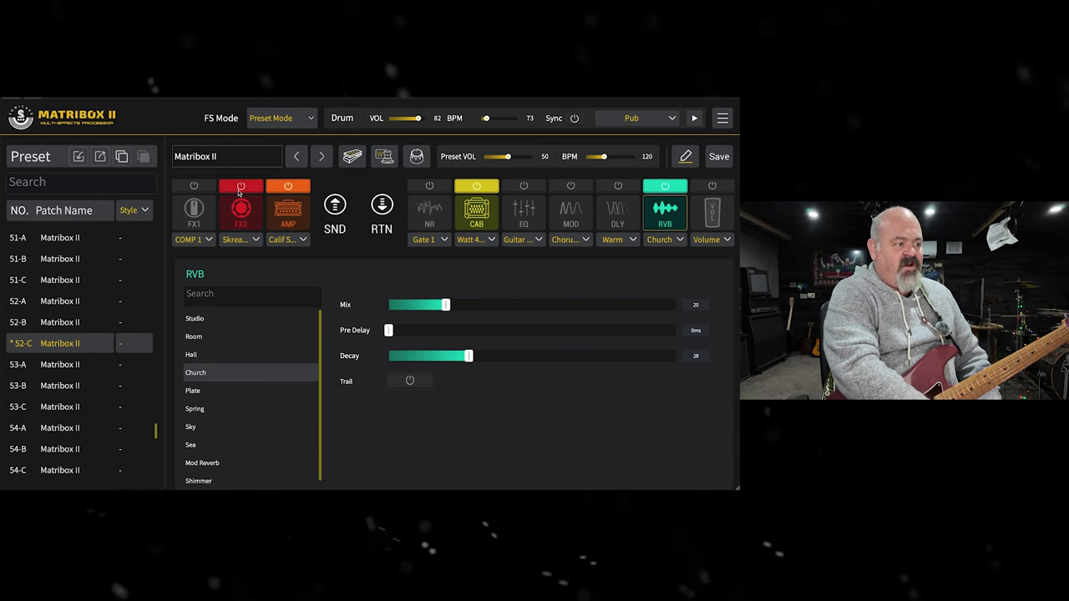
# Step: Choose Full OD as the FX2 drive and nudge its Volume down to 38
pyautogui.click(242, 239)
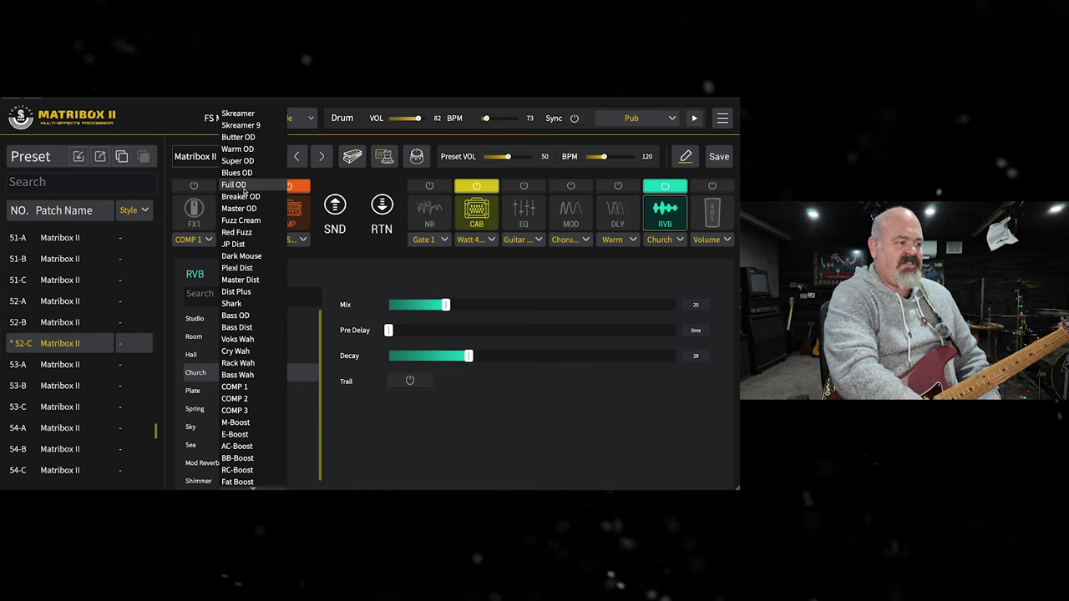
pyautogui.click(243, 190)
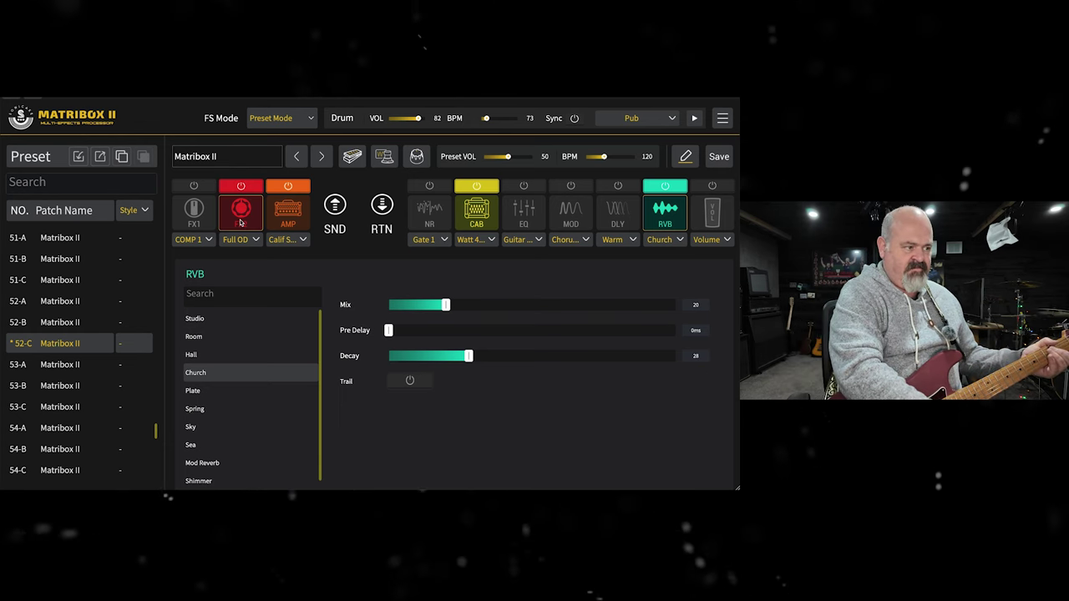
pyautogui.click(240, 219)
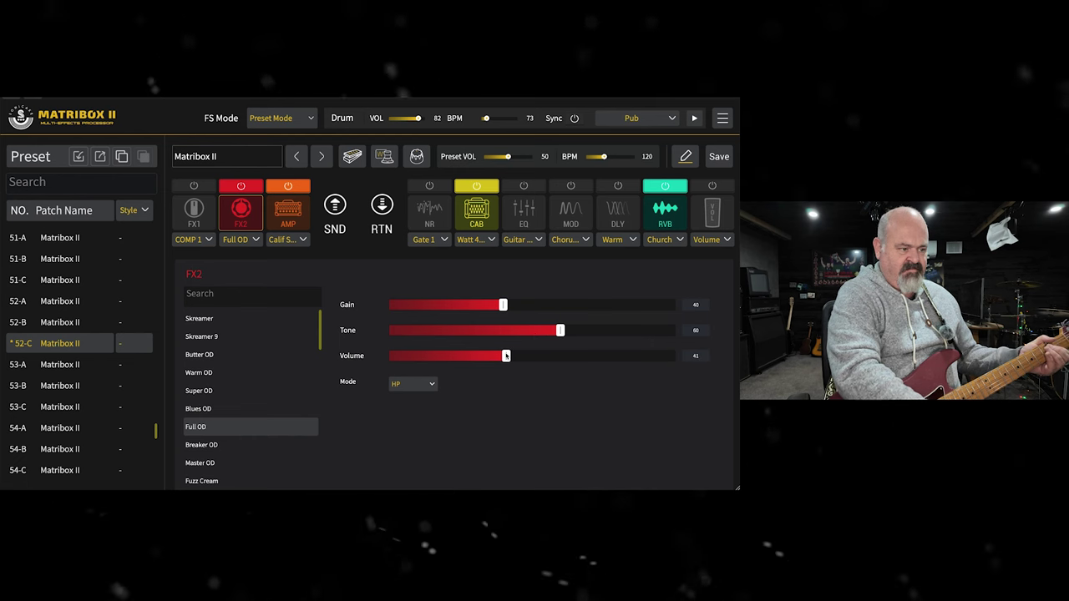
pyautogui.moveTo(499, 356); pyautogui.dragTo(497, 356)
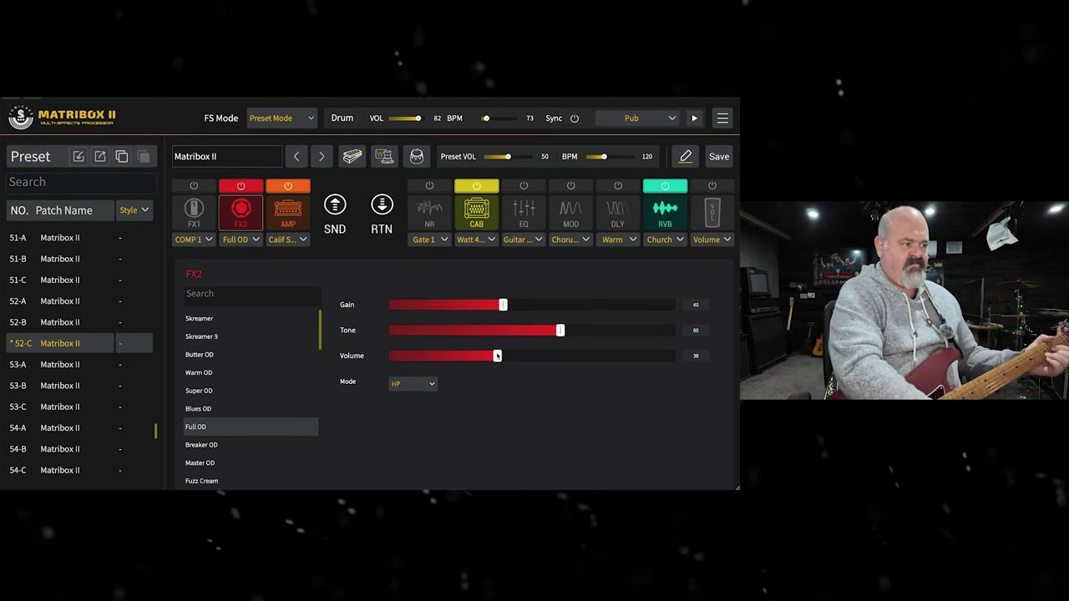
# Step: Enable the Full OD, lowering Gain to 35 and Volume to about 25 while comparing bypass
pyautogui.click(240, 186)
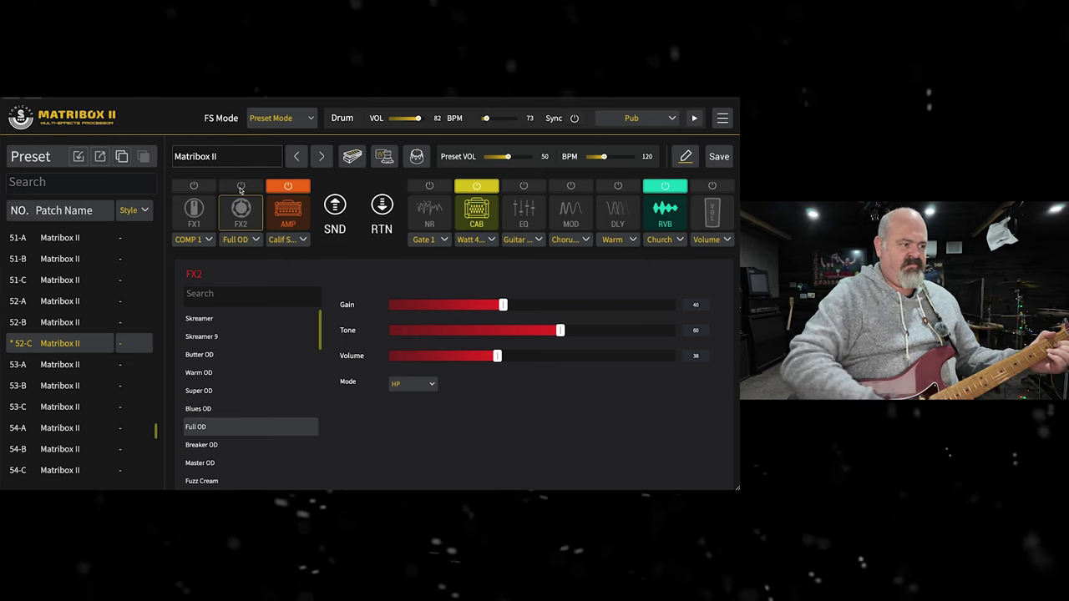
pyautogui.click(241, 185)
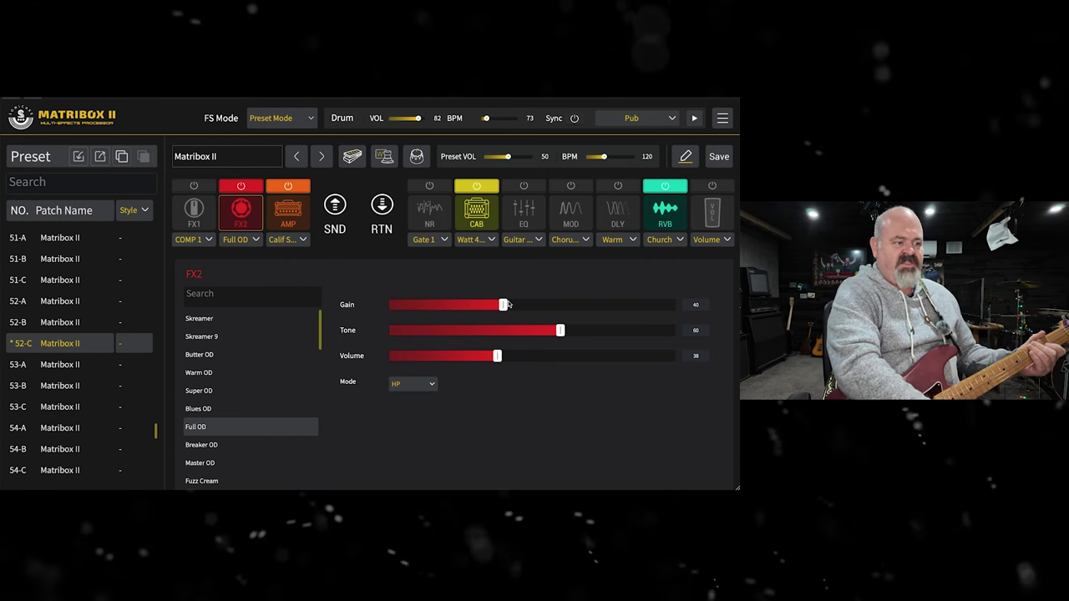
pyautogui.moveTo(497, 355); pyautogui.dragTo(465, 357)
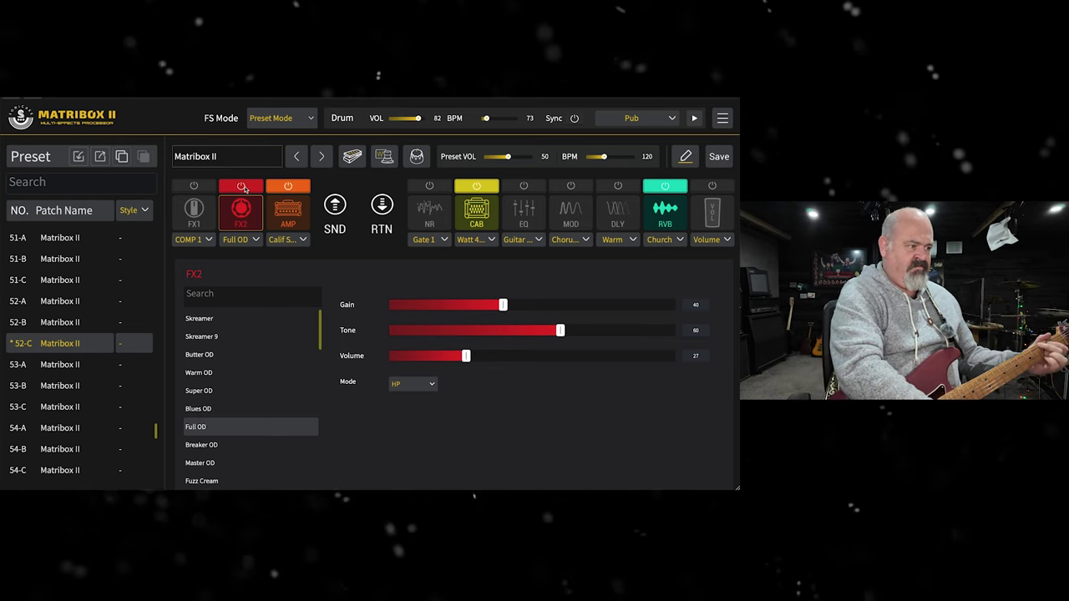
pyautogui.click(241, 185)
pyautogui.click(243, 187)
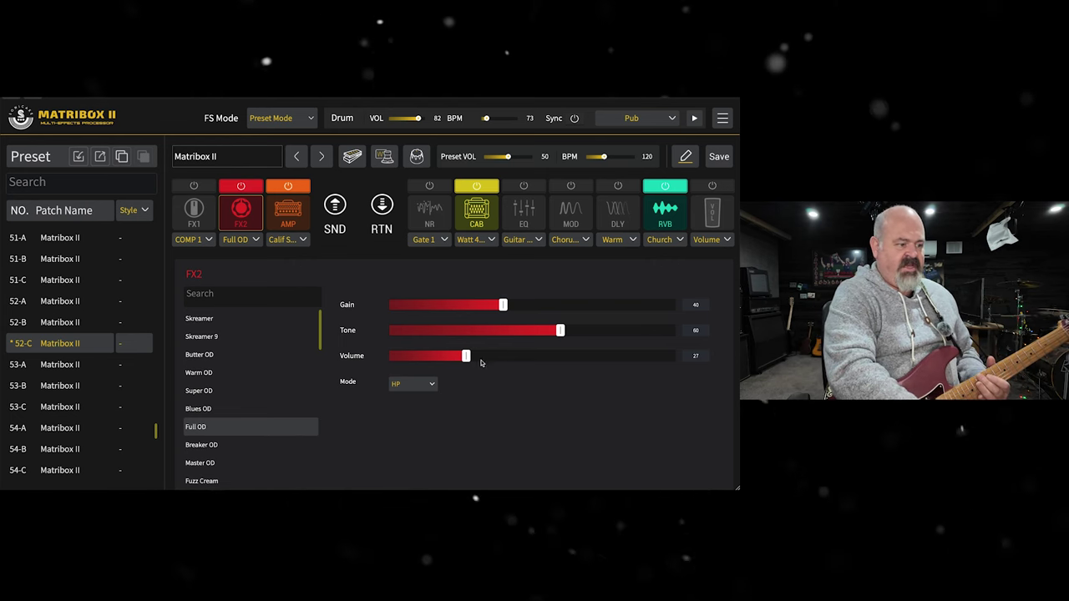
pyautogui.moveTo(466, 356); pyautogui.dragTo(456, 358)
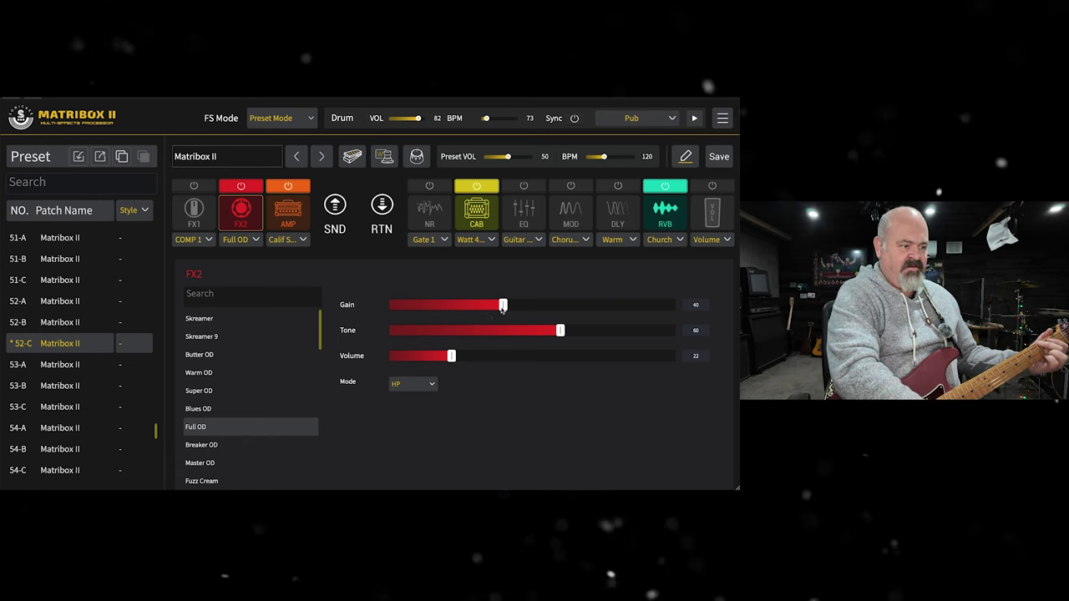
pyautogui.moveTo(503, 306); pyautogui.dragTo(490, 307)
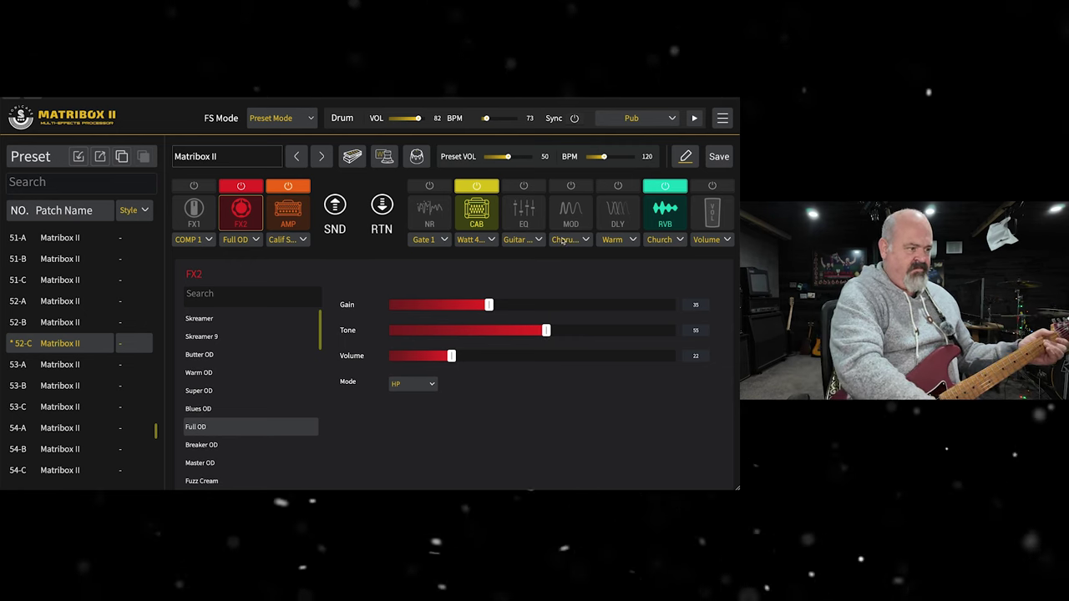
pyautogui.click(241, 186)
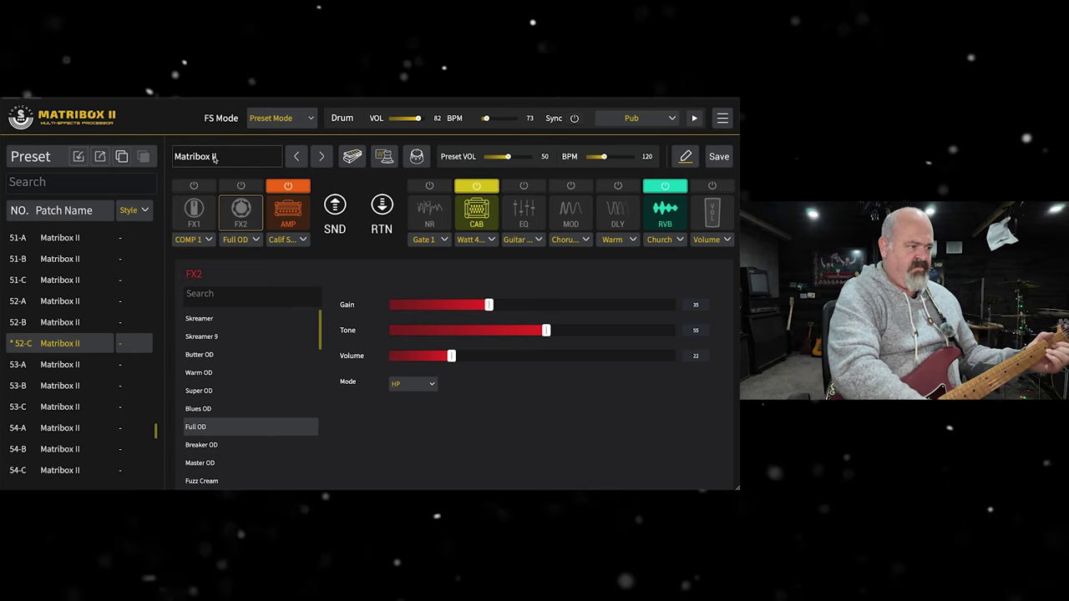
pyautogui.click(241, 186)
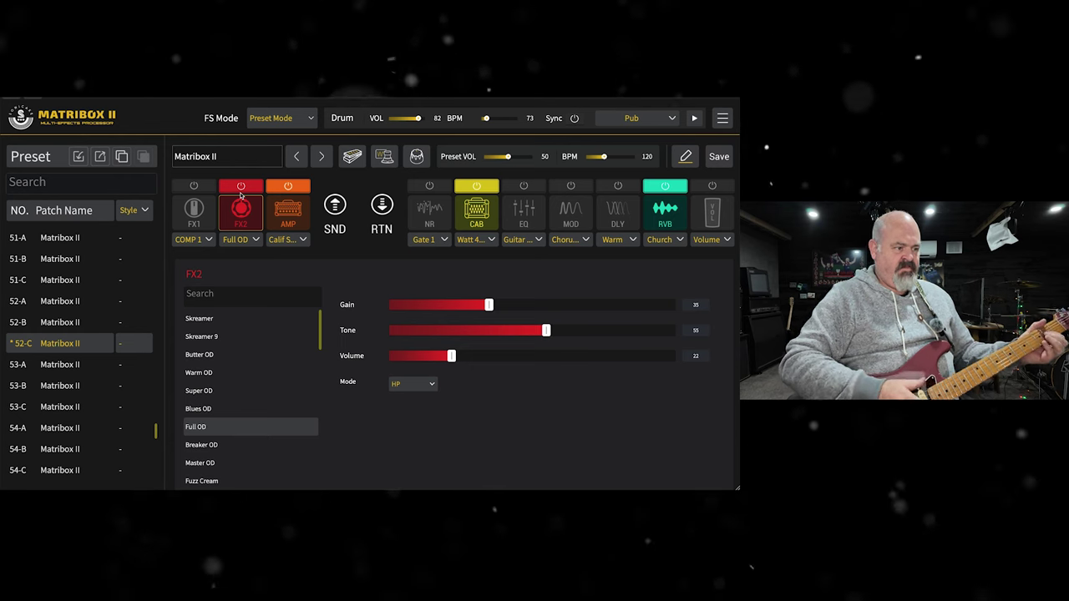
# Step: Switch on noise reduction and load Vibrato as the modulation effect
pyautogui.click(429, 185)
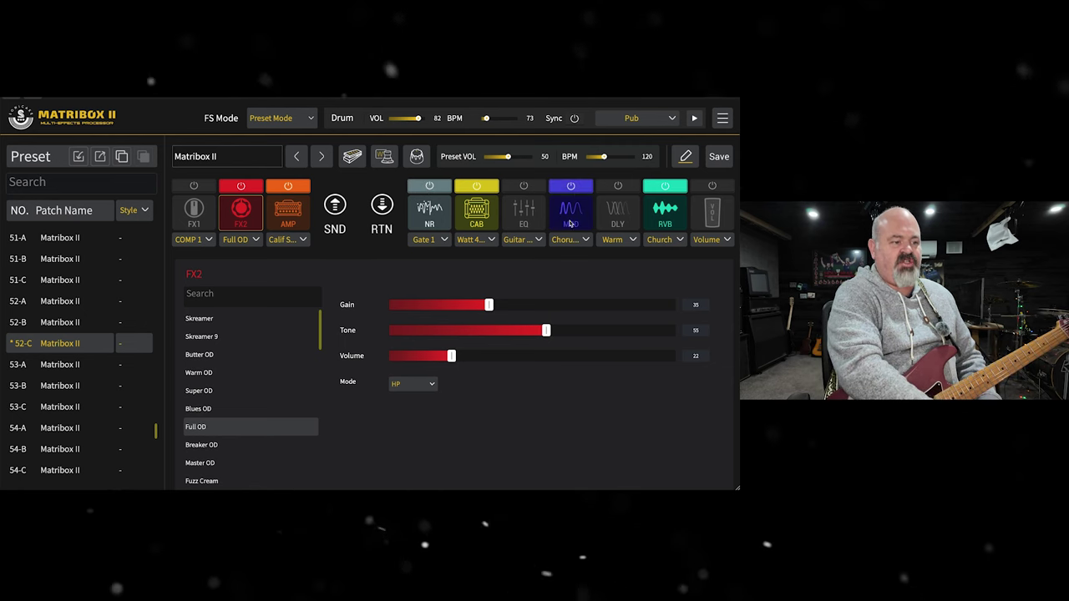
pyautogui.click(566, 240)
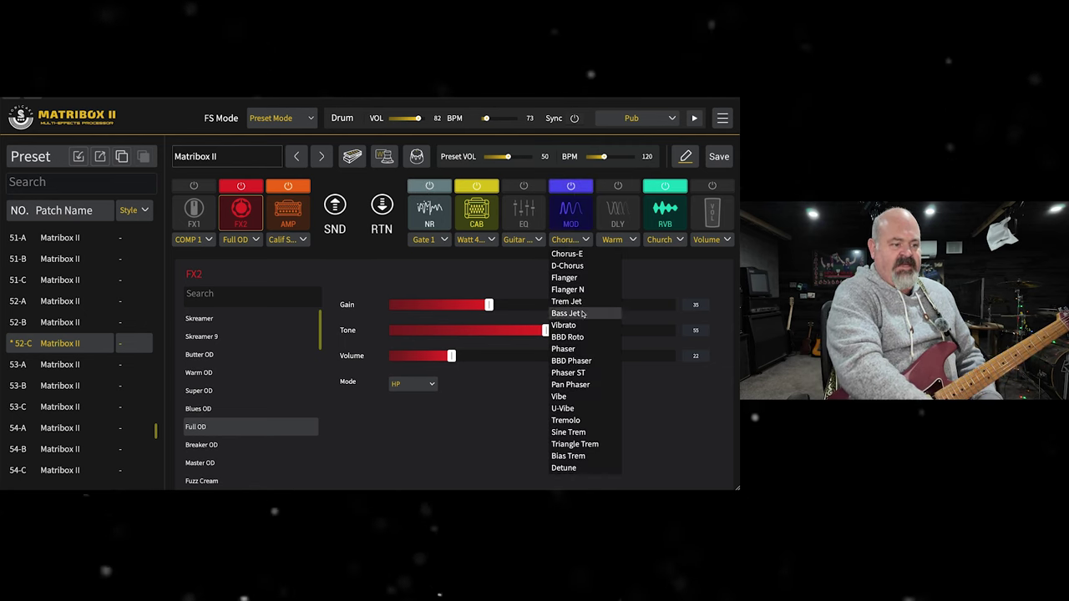
pyautogui.click(564, 325)
pyautogui.click(566, 215)
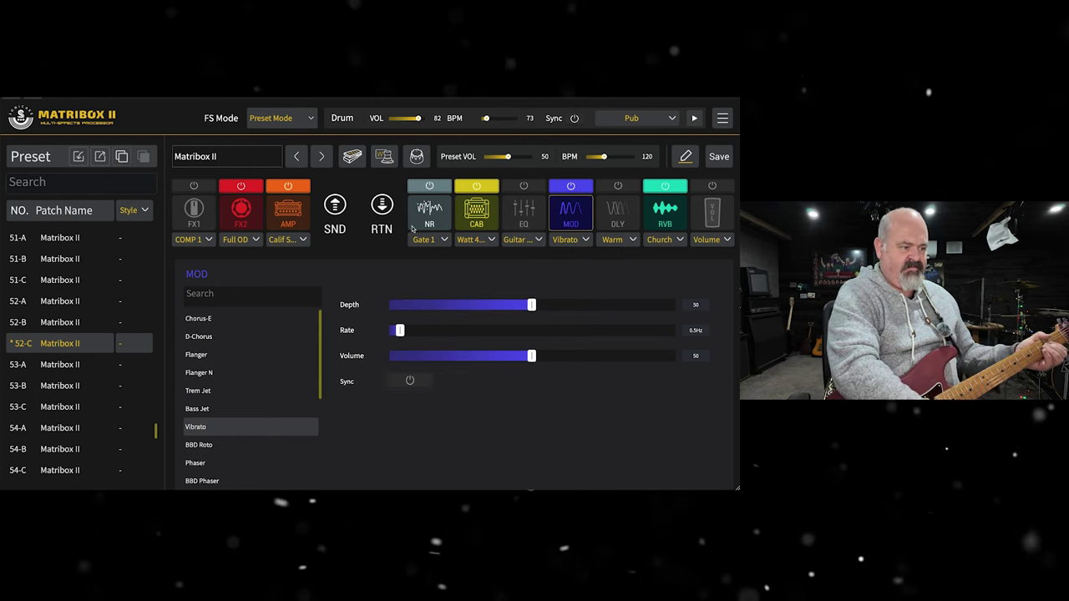
# Step: Set the Vibrato Depth to 17 and Volume to 83, comparing against bypass
pyautogui.moveTo(449, 305); pyautogui.dragTo(435, 305)
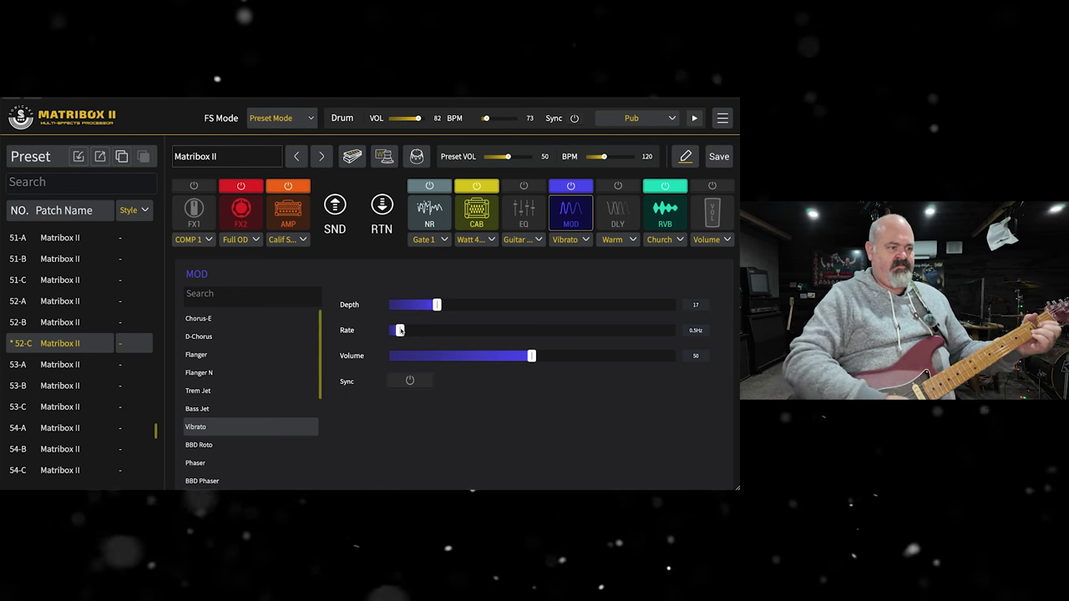
pyautogui.click(571, 185)
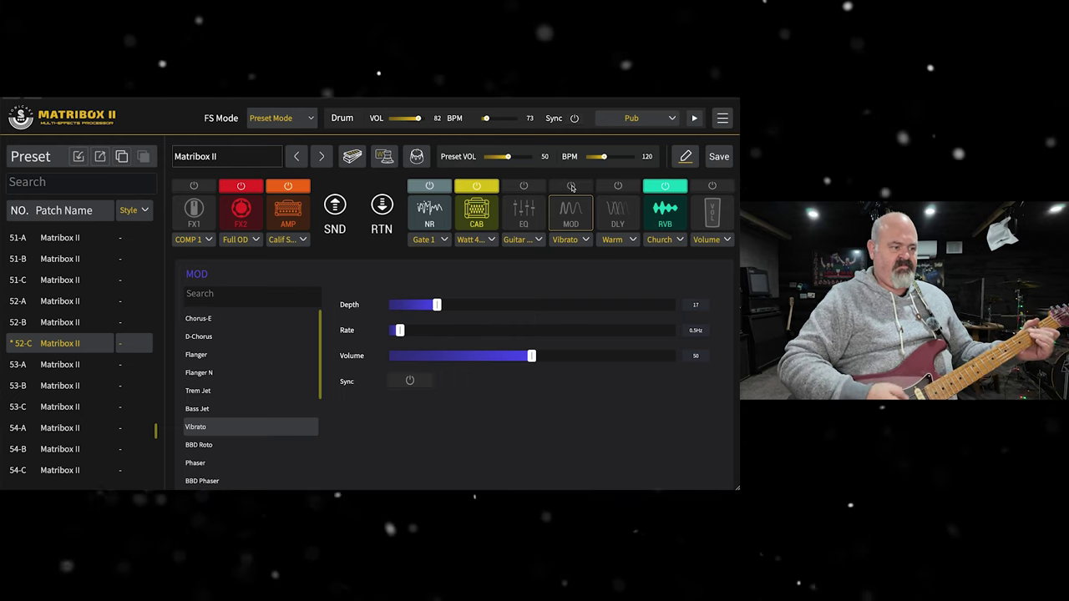
pyautogui.click(571, 185)
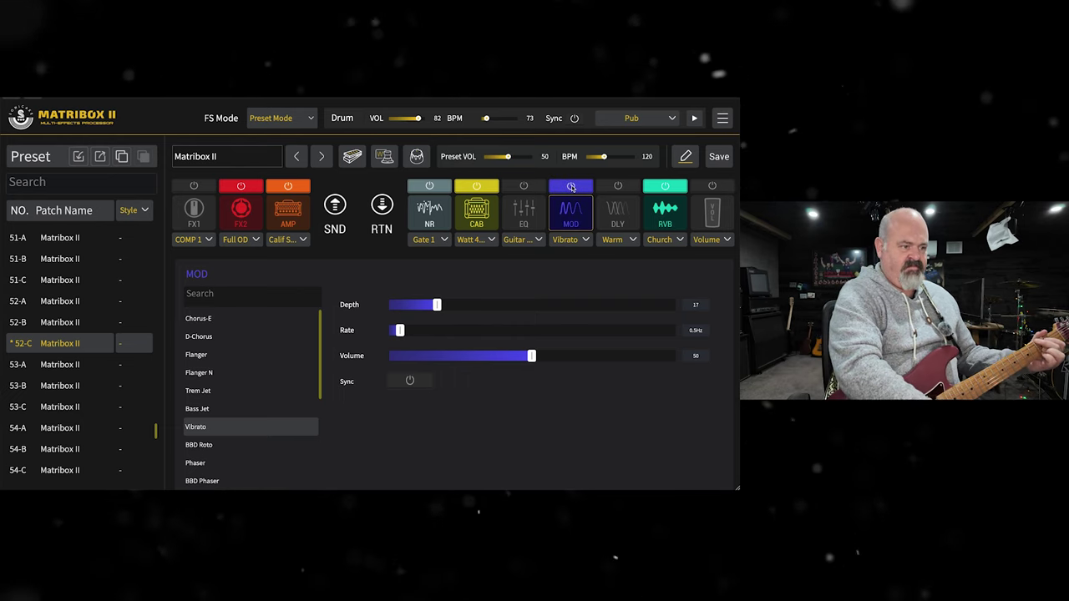
pyautogui.moveTo(534, 357); pyautogui.dragTo(626, 369)
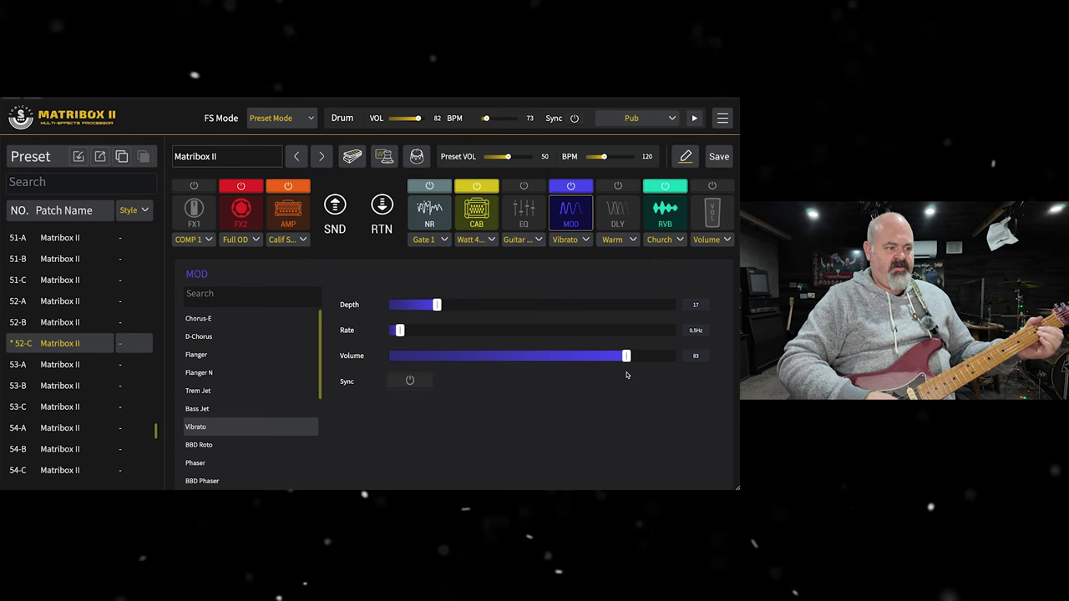
pyautogui.click(572, 186)
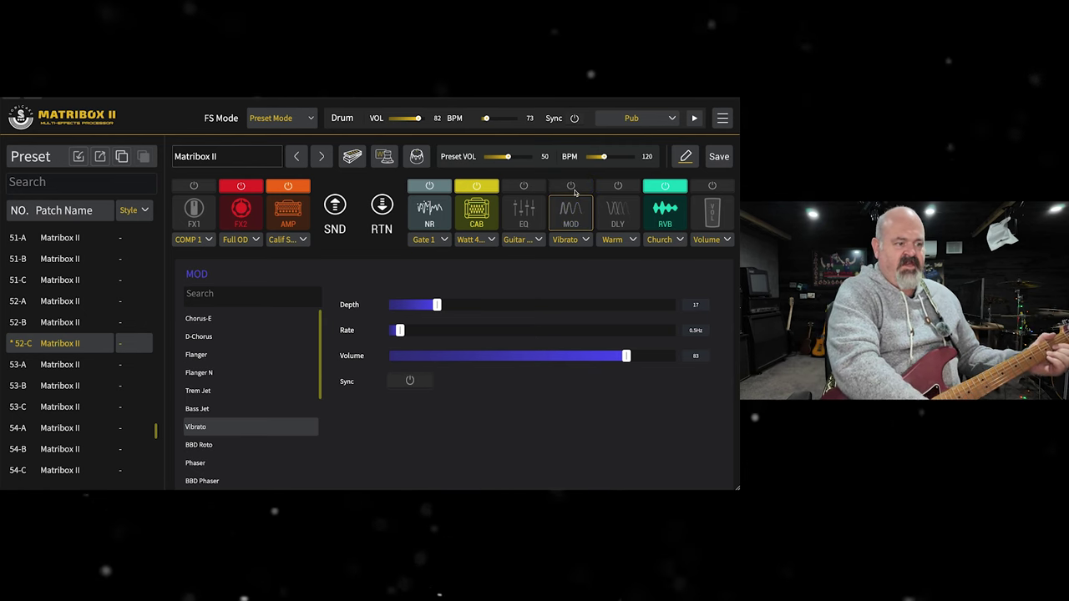
# Step: Re-enable the Vibrato, switch the delay on and audition Lo-Fi, Multi Tape and Ping Pong types
pyautogui.click(571, 187)
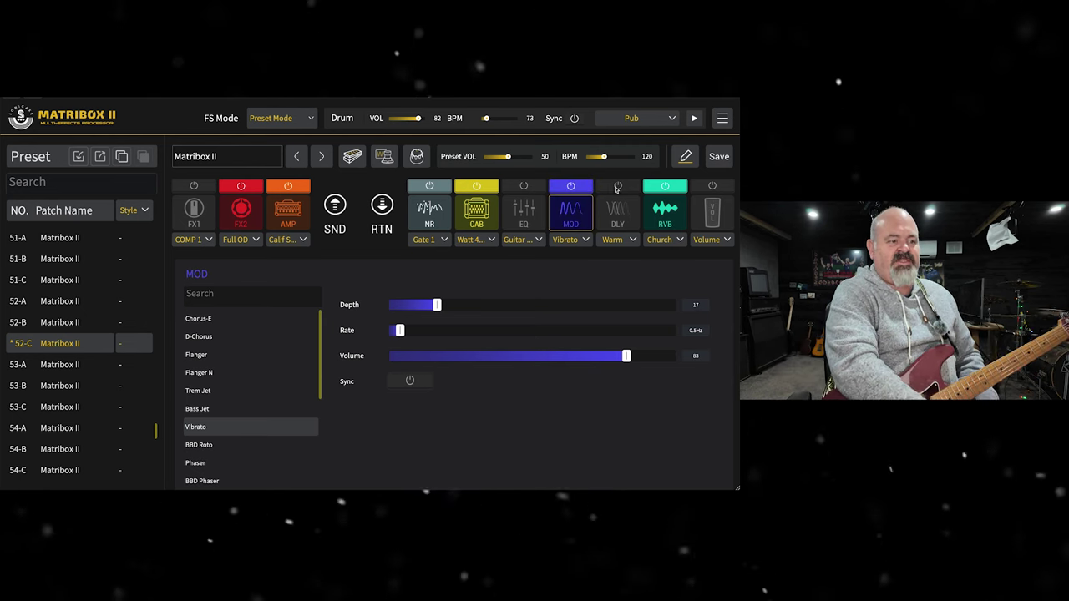
pyautogui.click(619, 186)
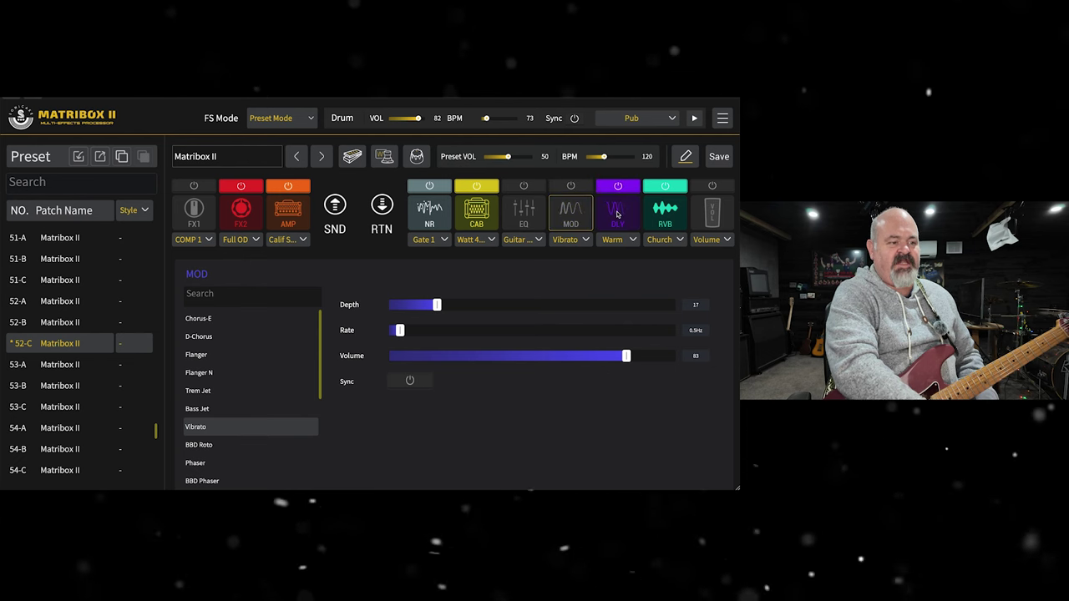
pyautogui.click(617, 215)
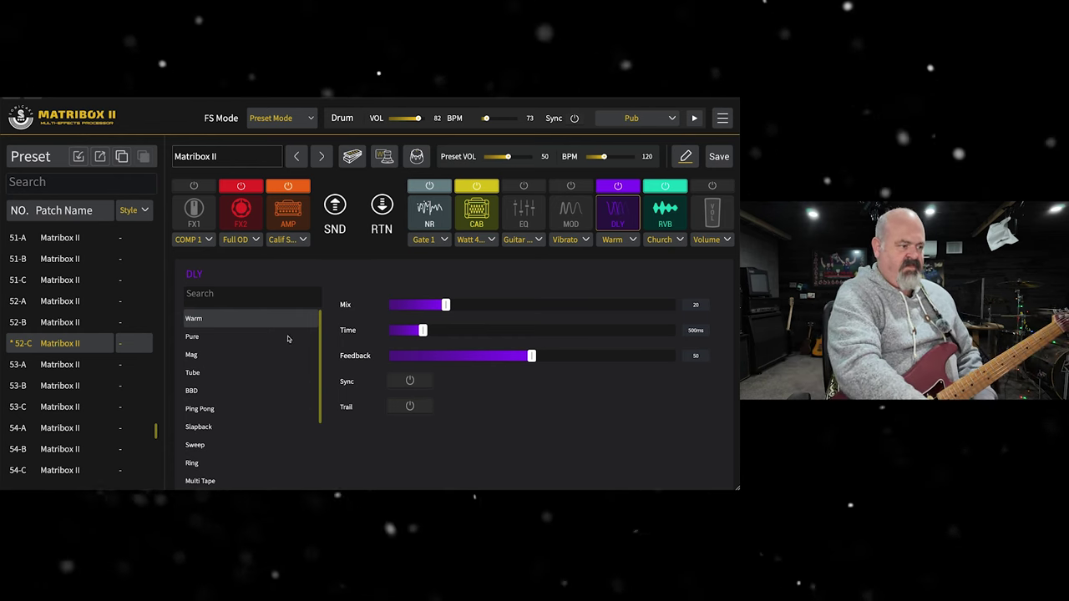
pyautogui.scroll(-3, 270, 375)
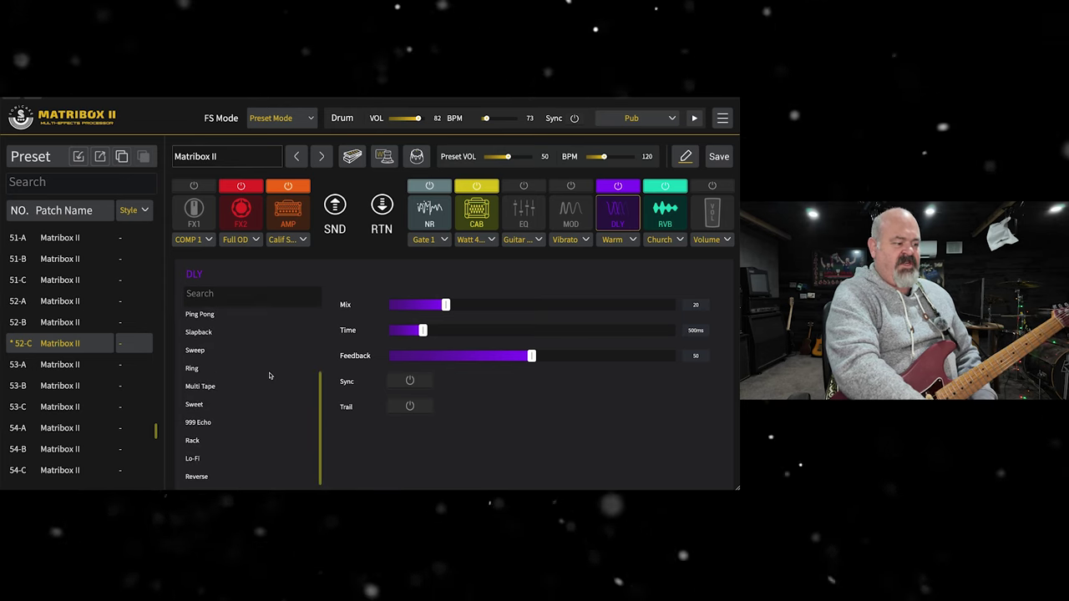
pyautogui.click(212, 461)
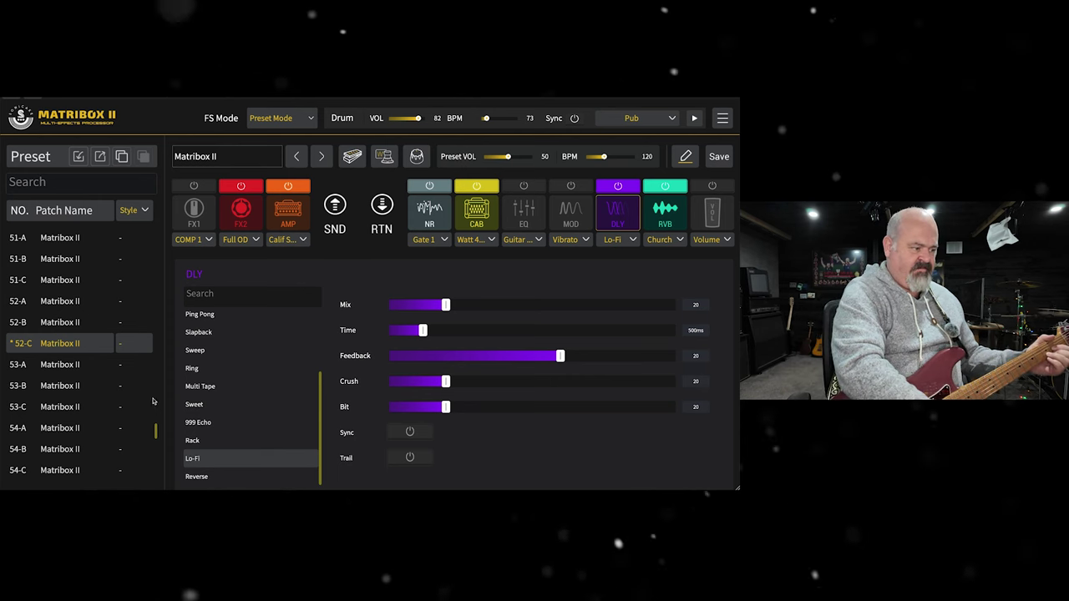
pyautogui.click(201, 386)
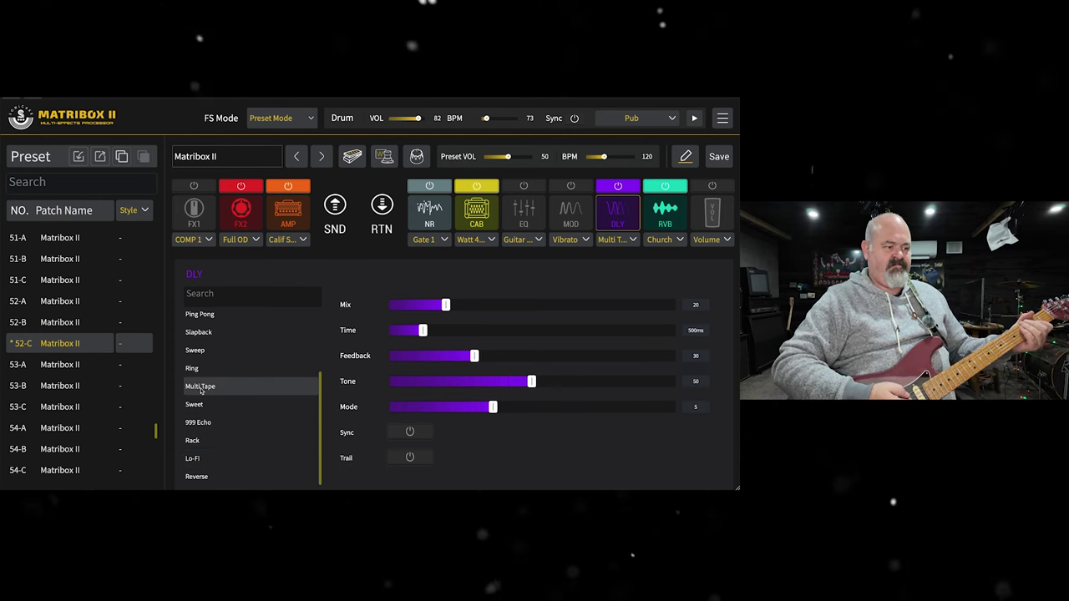
pyautogui.click(215, 314)
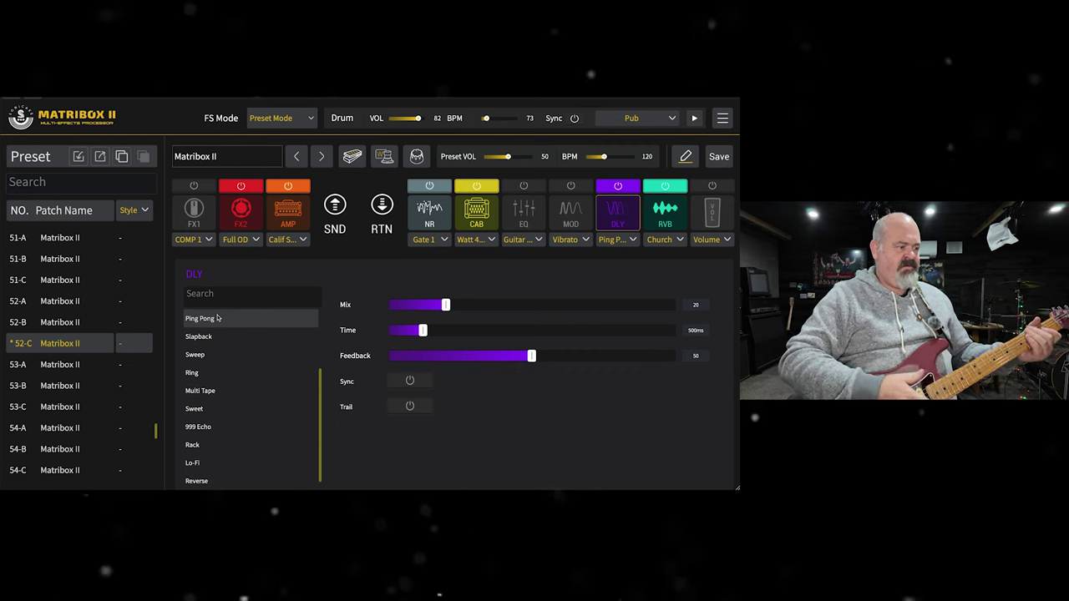
# Step: Settle on the BBD delay type, then bypass both the modulation and delay blocks
pyautogui.scroll(2, 228, 395)
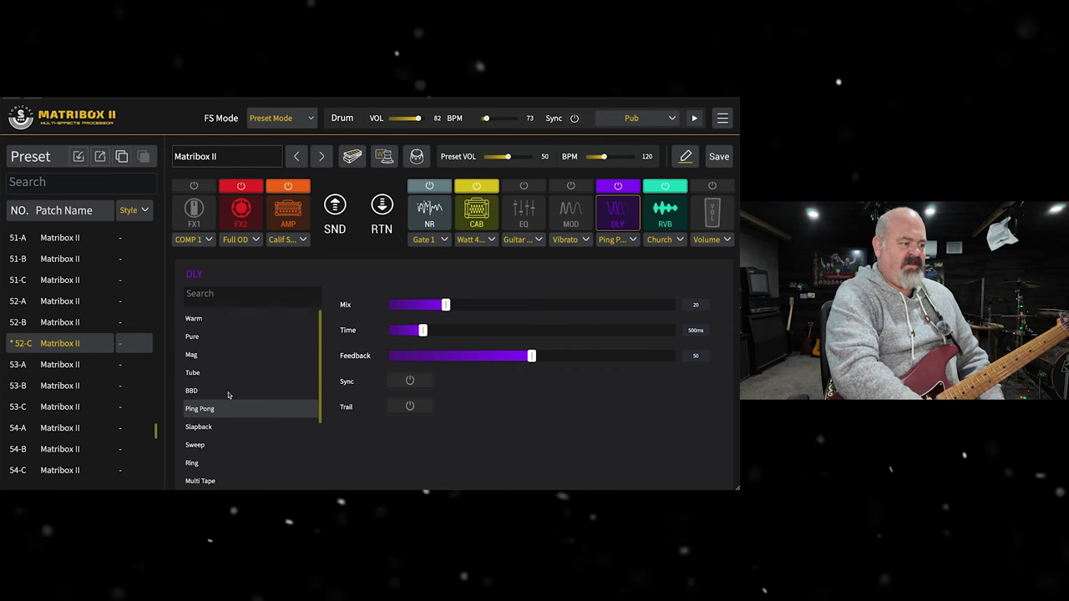
pyautogui.click(221, 374)
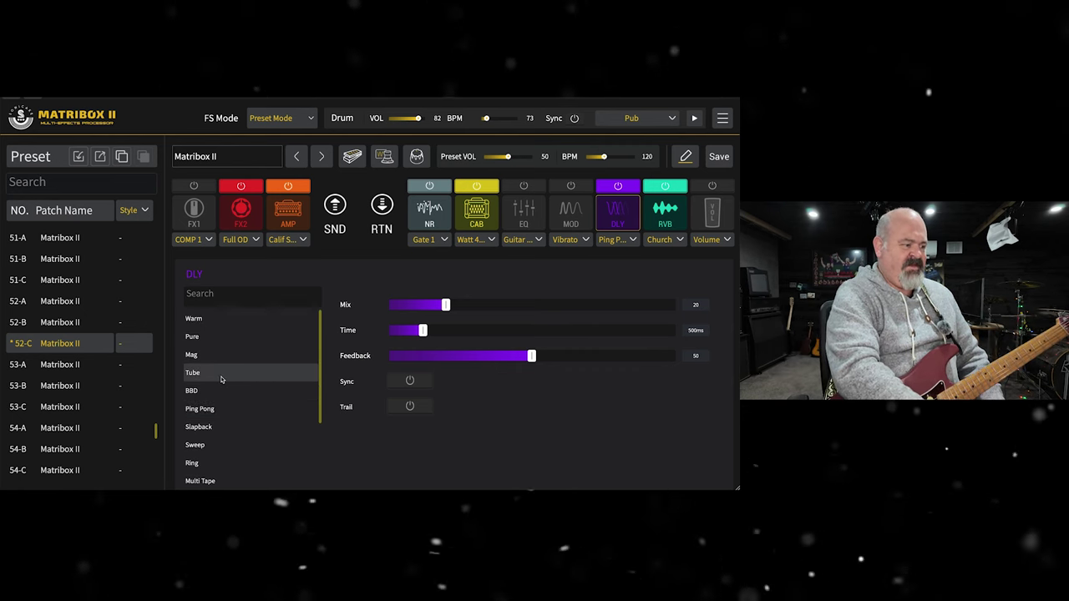
pyautogui.click(219, 391)
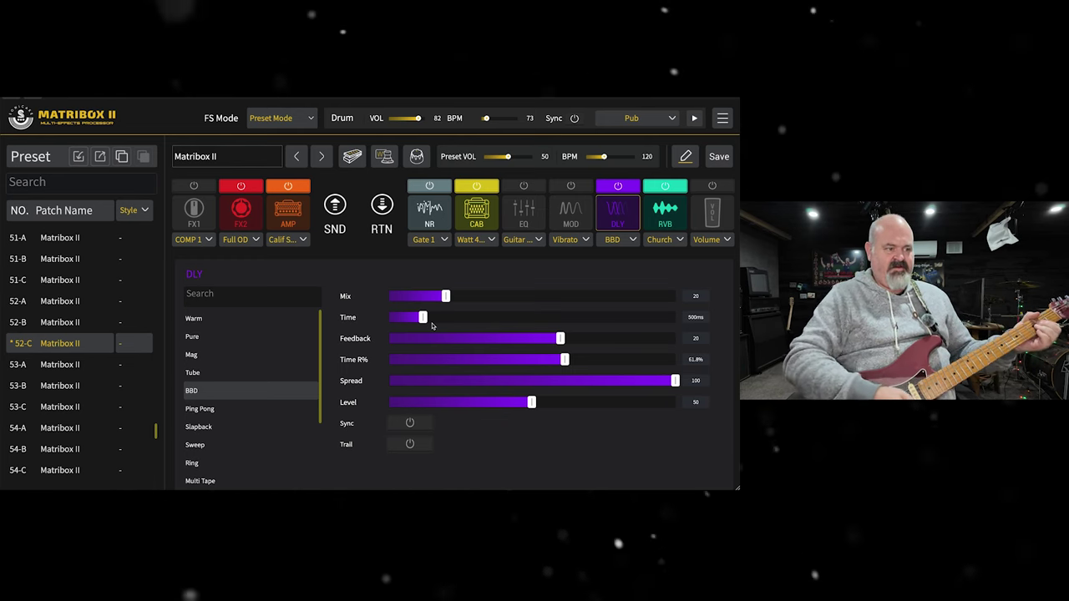
pyautogui.click(572, 187)
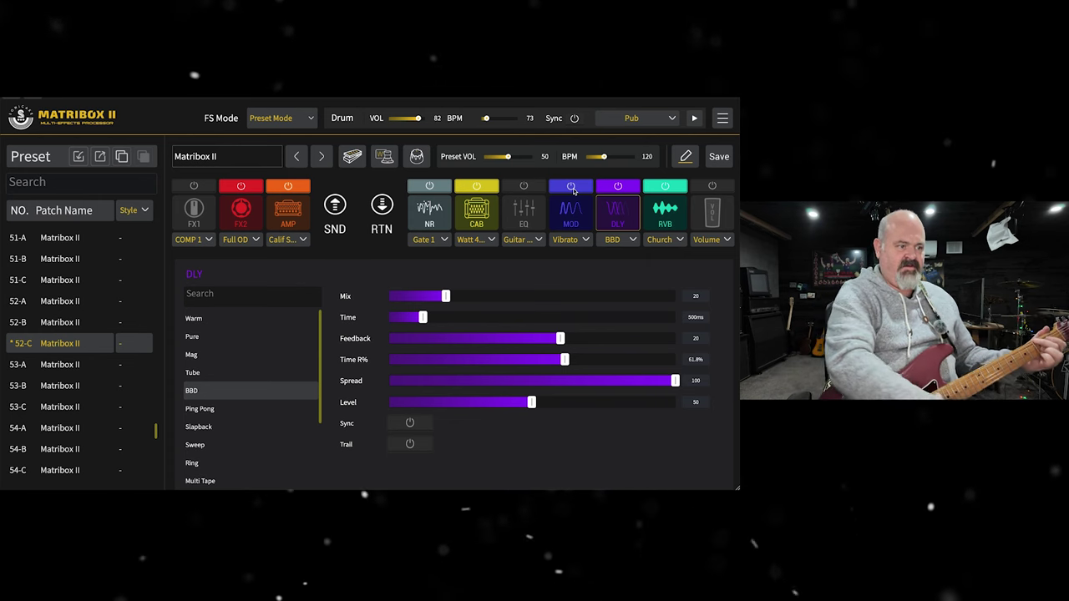
pyautogui.click(573, 187)
pyautogui.click(621, 186)
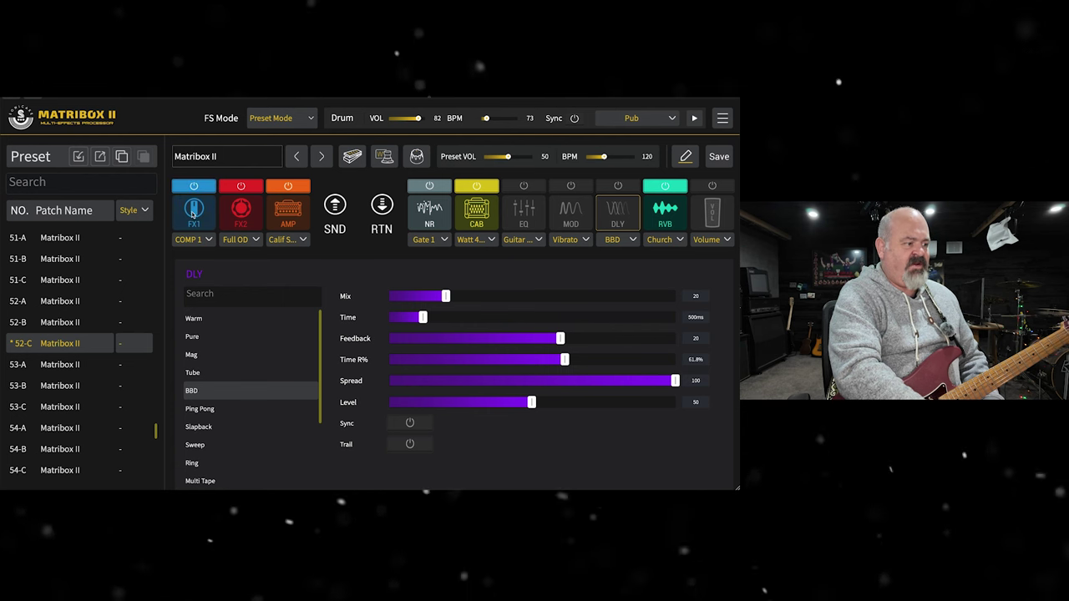
# Step: Put a Touch Wah effect in the FX1 slot
pyautogui.click(191, 240)
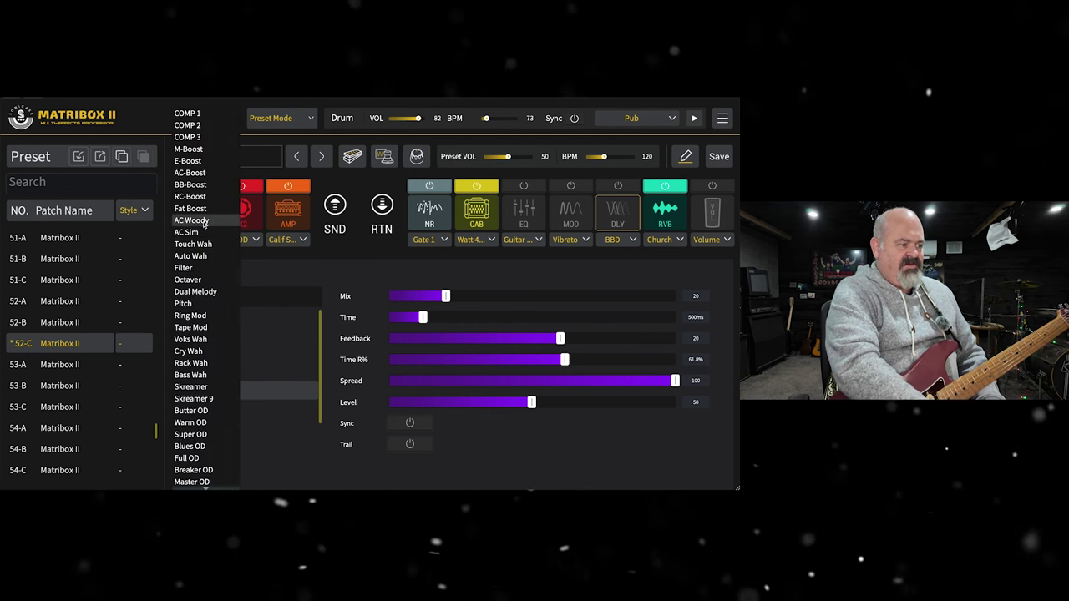
pyautogui.click(194, 243)
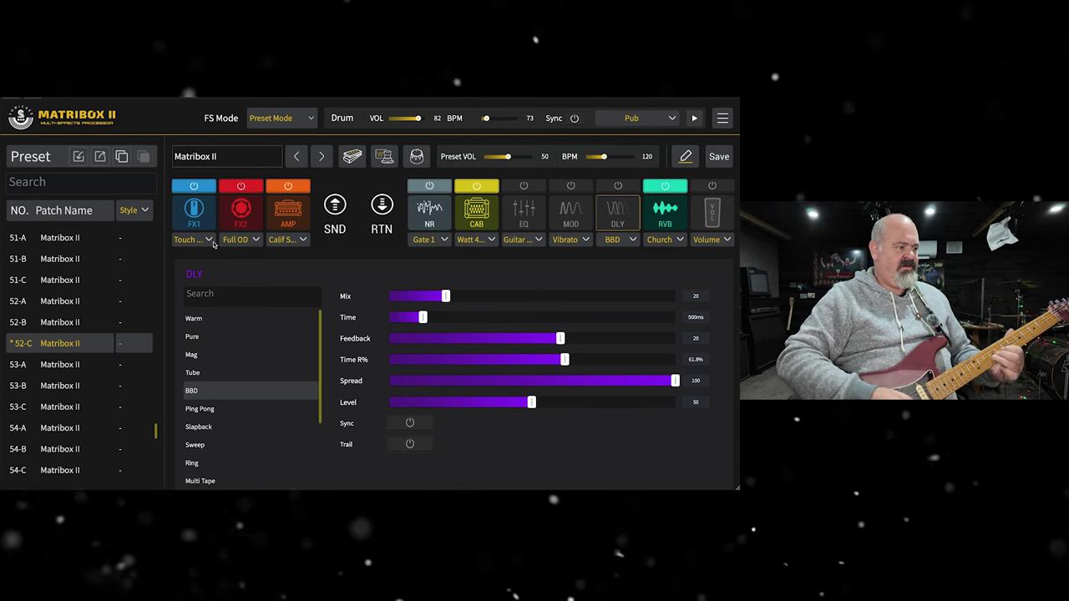
pyautogui.click(194, 211)
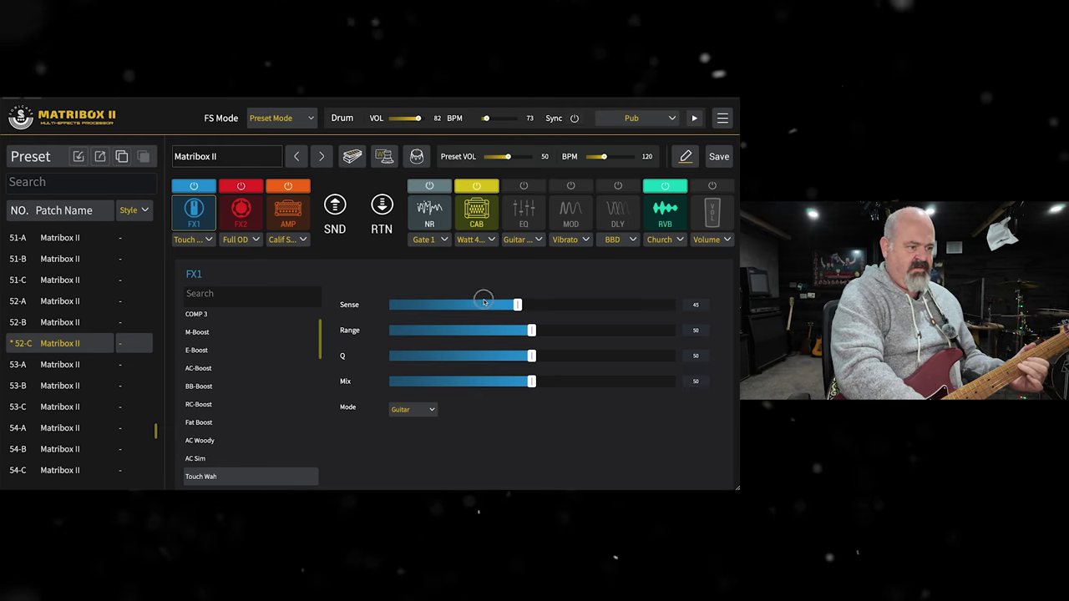
# Step: Tune the Touch Wah to Sense 75 and Q 16, raising its Range
pyautogui.click(449, 305)
pyautogui.moveTo(449, 305); pyautogui.dragTo(537, 304)
pyautogui.moveTo(437, 315); pyautogui.dragTo(464, 314)
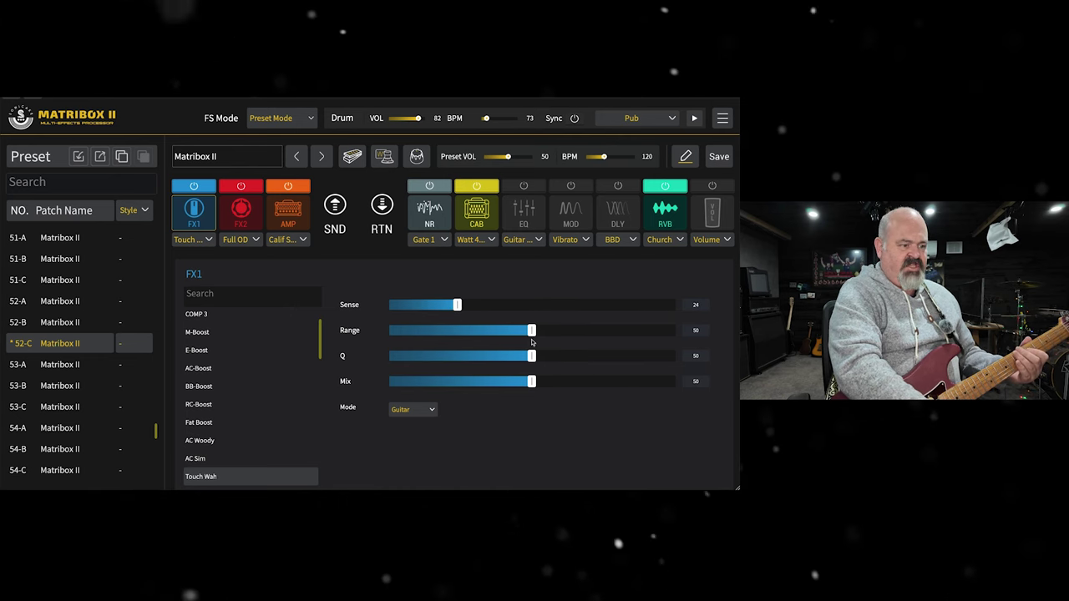
pyautogui.moveTo(551, 330); pyautogui.dragTo(597, 337)
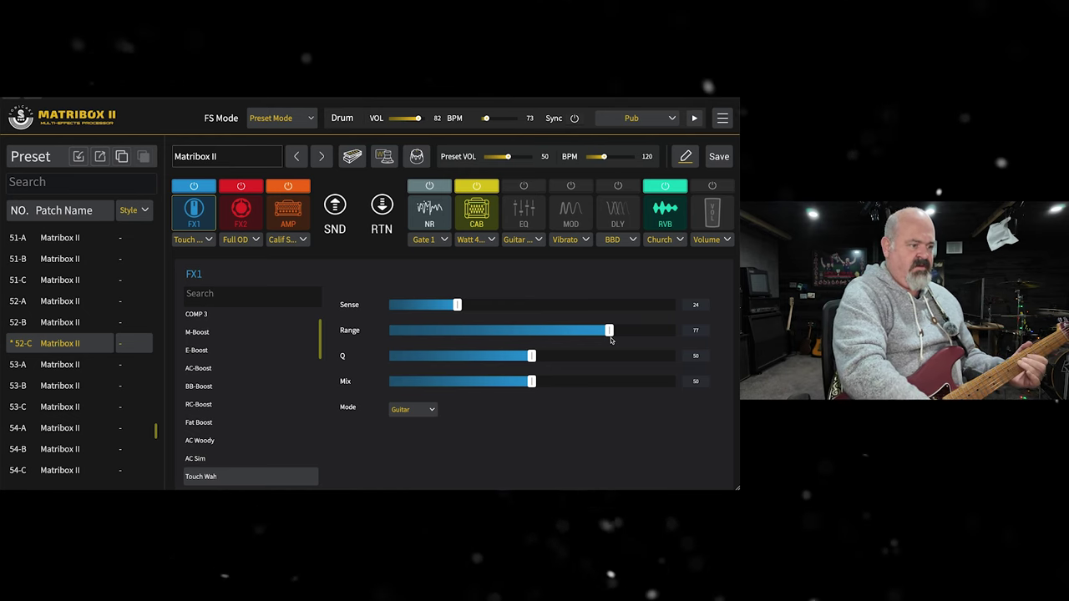
pyautogui.moveTo(457, 305); pyautogui.dragTo(604, 303)
pyautogui.click(531, 356)
pyautogui.moveTo(598, 357); pyautogui.dragTo(424, 355)
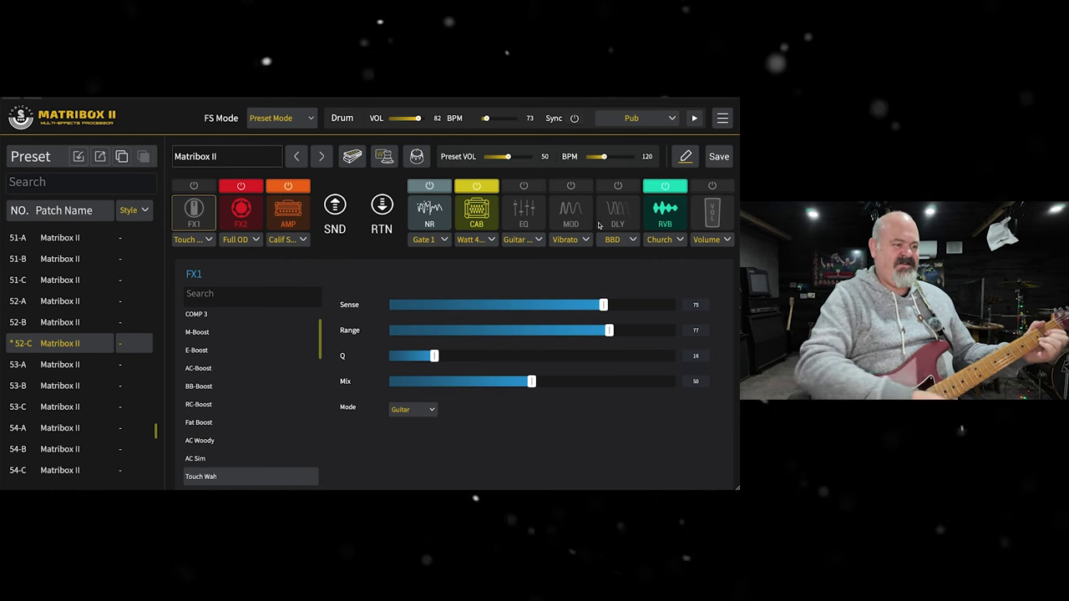
# Step: Cut Guitar EQ 1's 125Hz band to -8 and 4kHz to -9, comparing with bypass
pyautogui.click(519, 197)
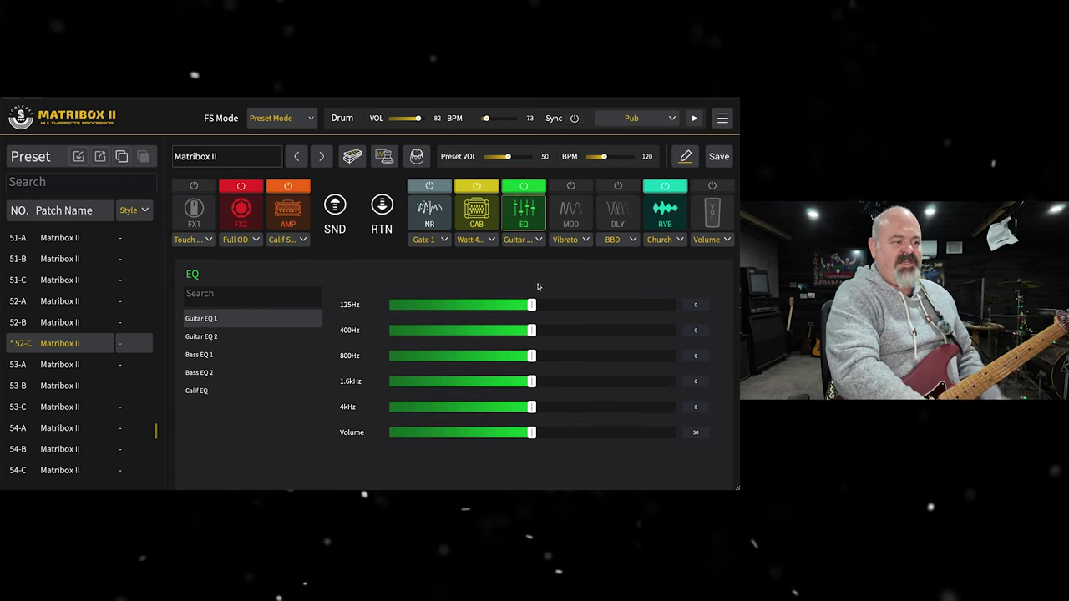
pyautogui.moveTo(519, 304); pyautogui.dragTo(516, 305)
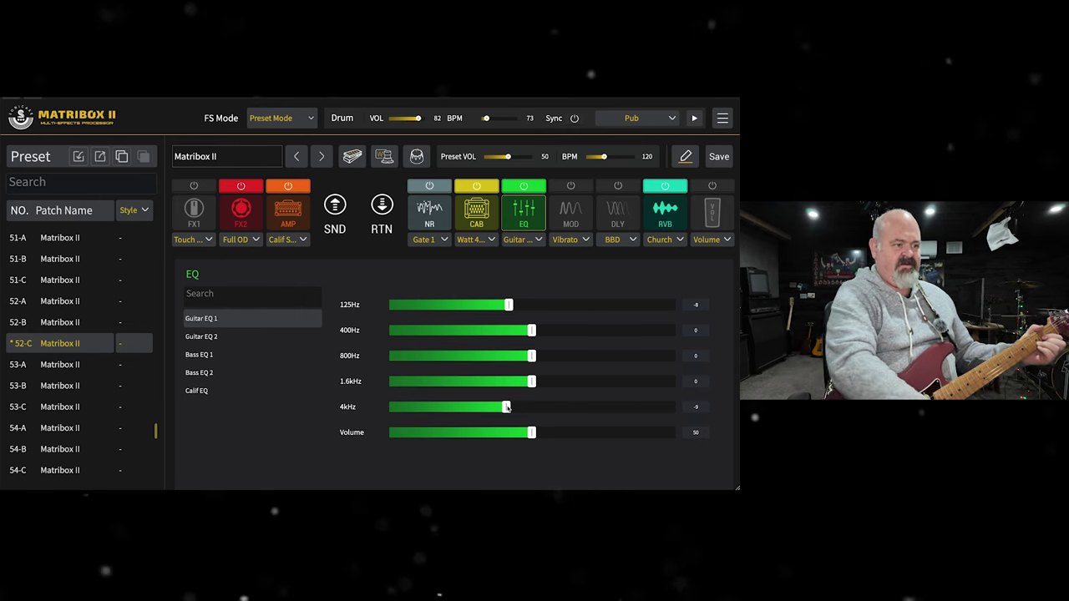
pyautogui.click(525, 185)
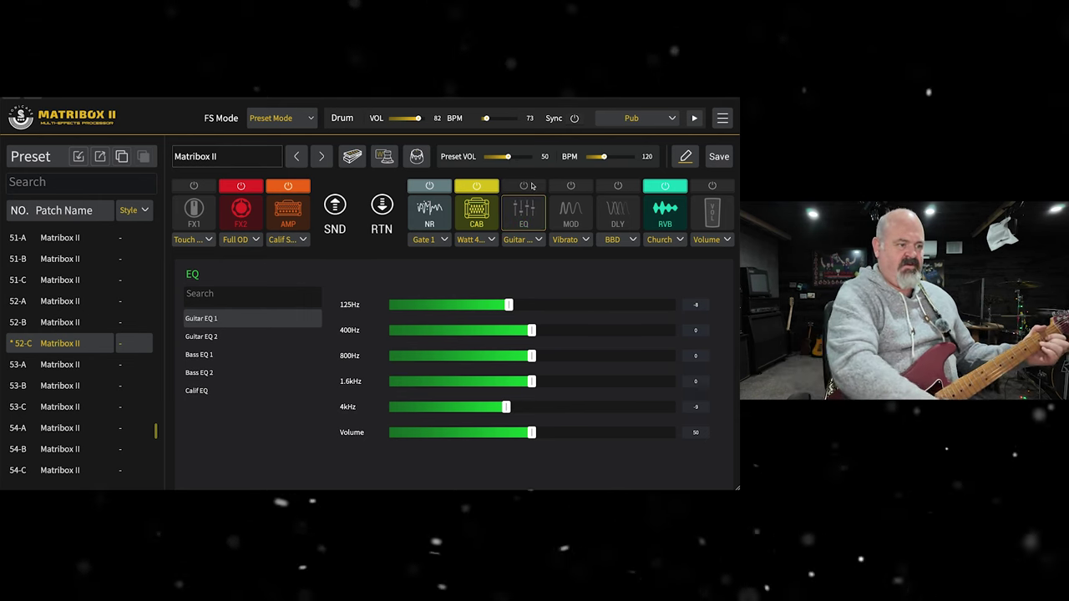
pyautogui.click(531, 185)
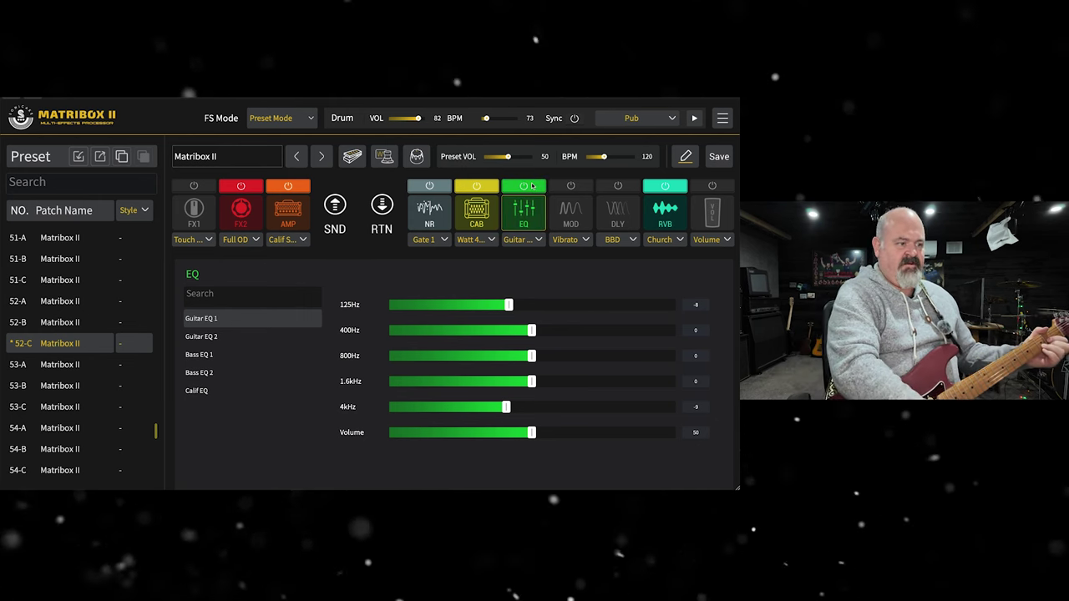
# Step: Give the Watt 4x12 cab a 40Hz Low Cut and a 5263Hz High Cut
pyautogui.click(476, 215)
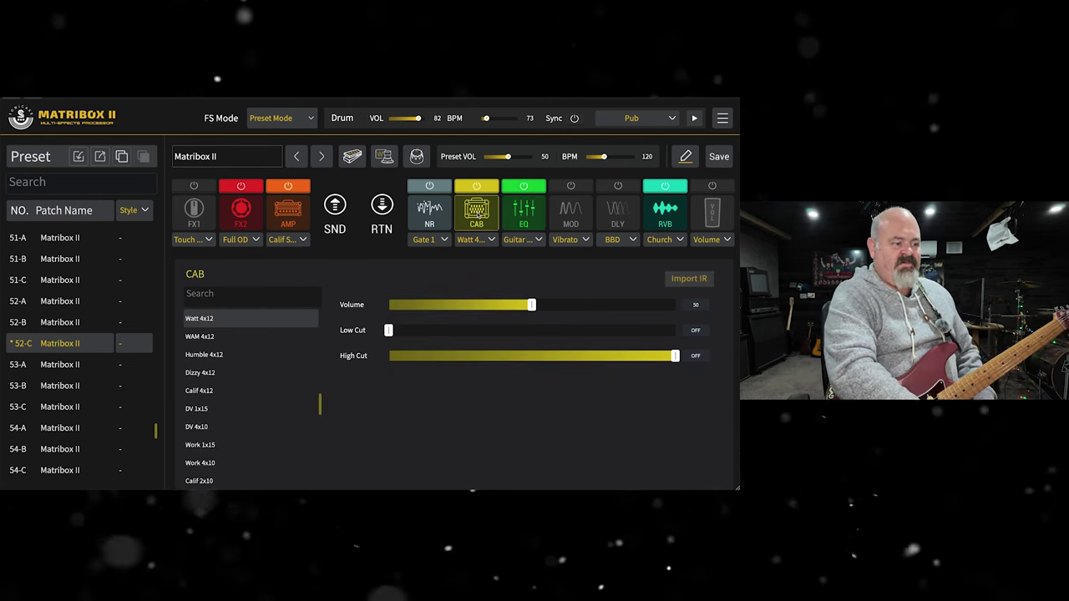
pyautogui.moveTo(387, 333); pyautogui.dragTo(392, 335)
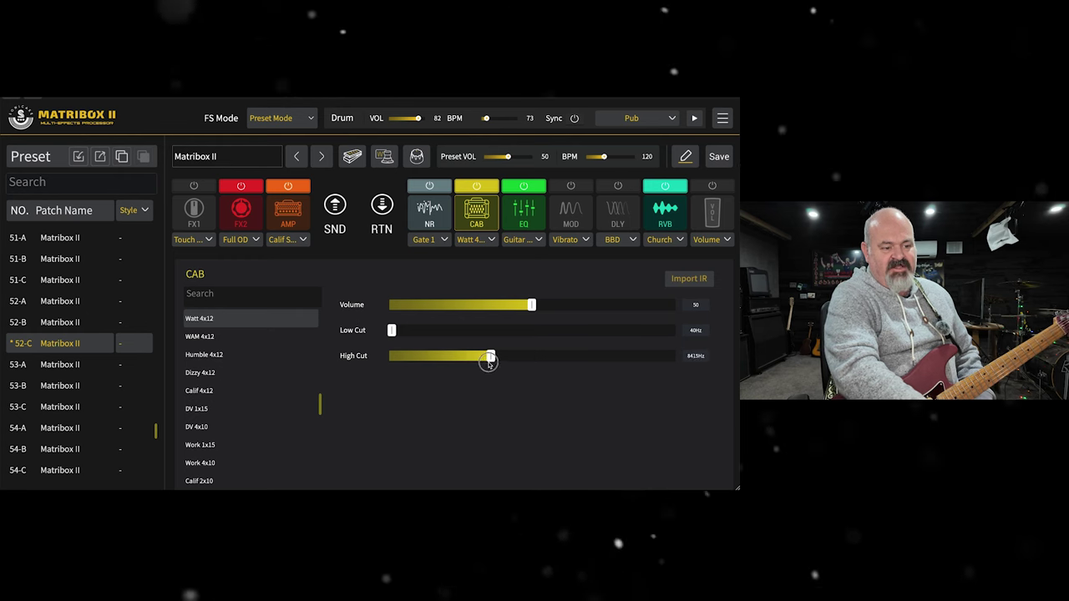
pyautogui.moveTo(487, 360); pyautogui.dragTo(438, 365)
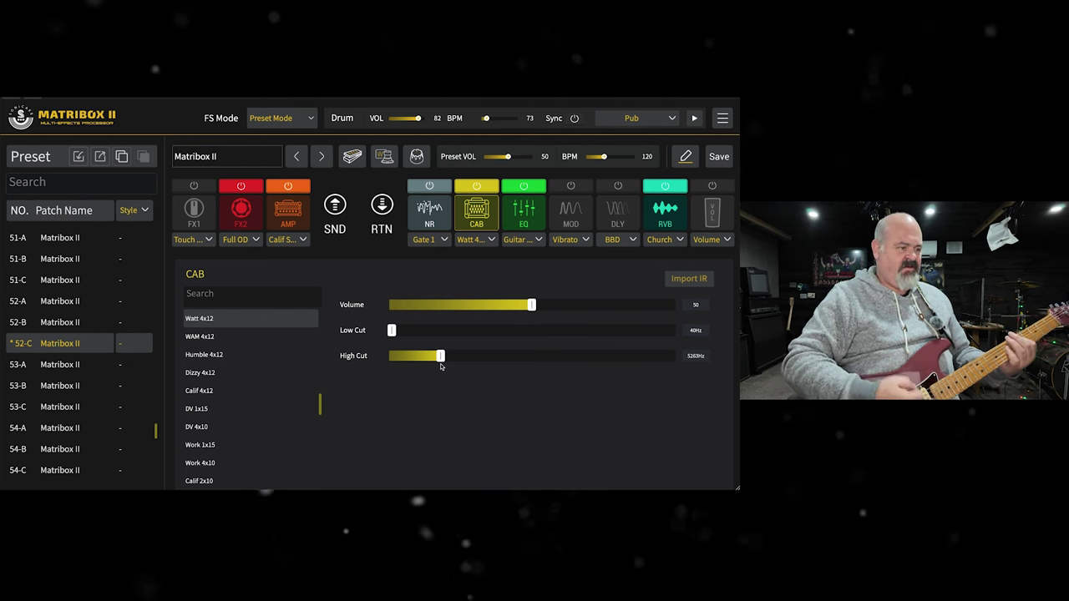
# Step: Compare the Watt 4x12 cab bypassed and on, then enable delay with modulation and touch wah off
pyautogui.click(474, 186)
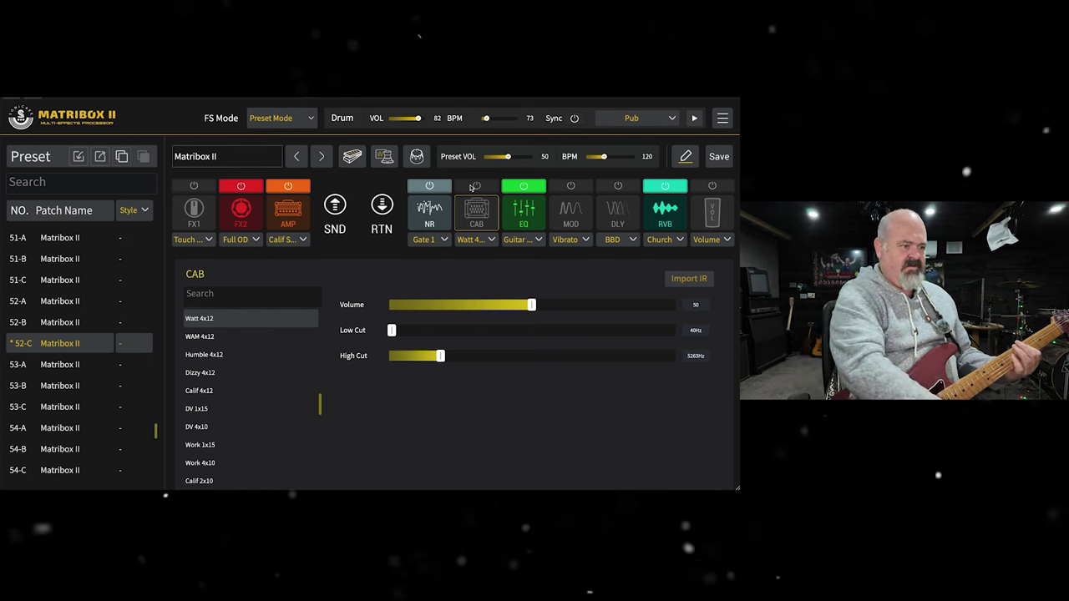
pyautogui.click(474, 186)
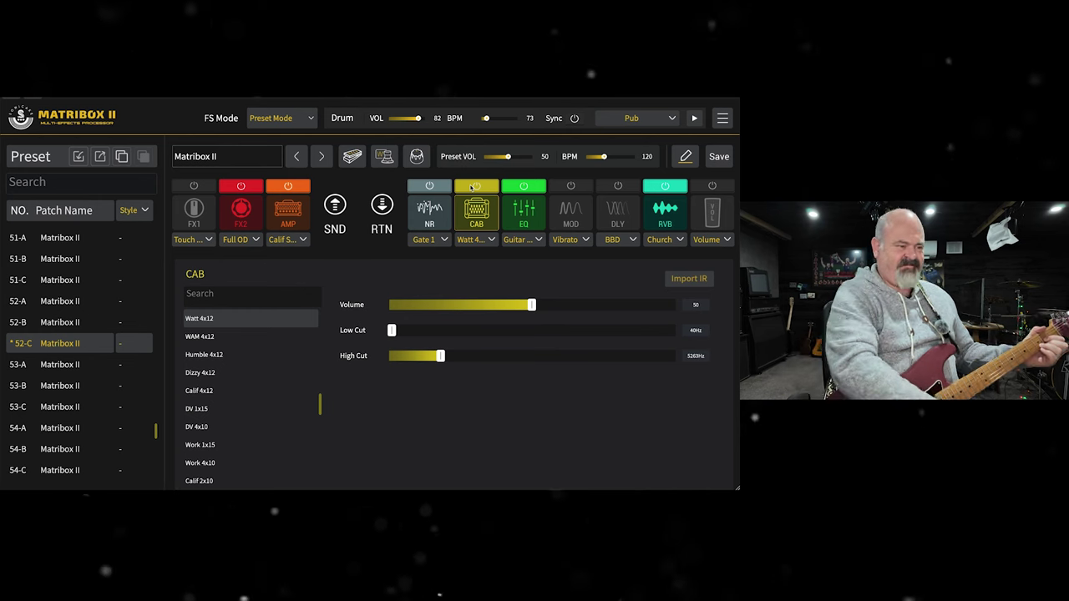
pyautogui.click(574, 184)
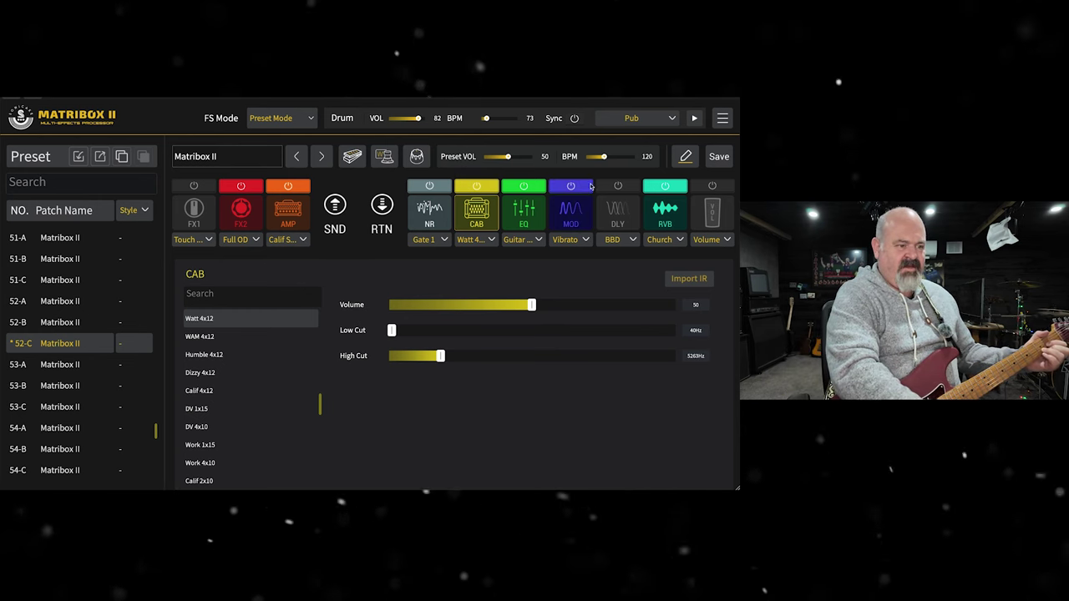
pyautogui.click(617, 186)
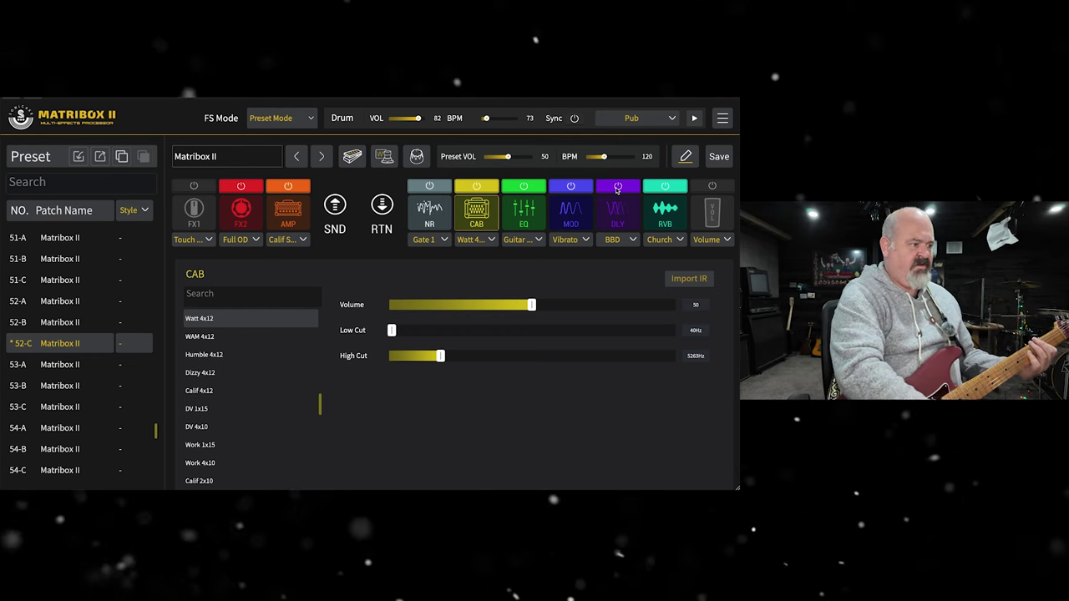
pyautogui.click(193, 185)
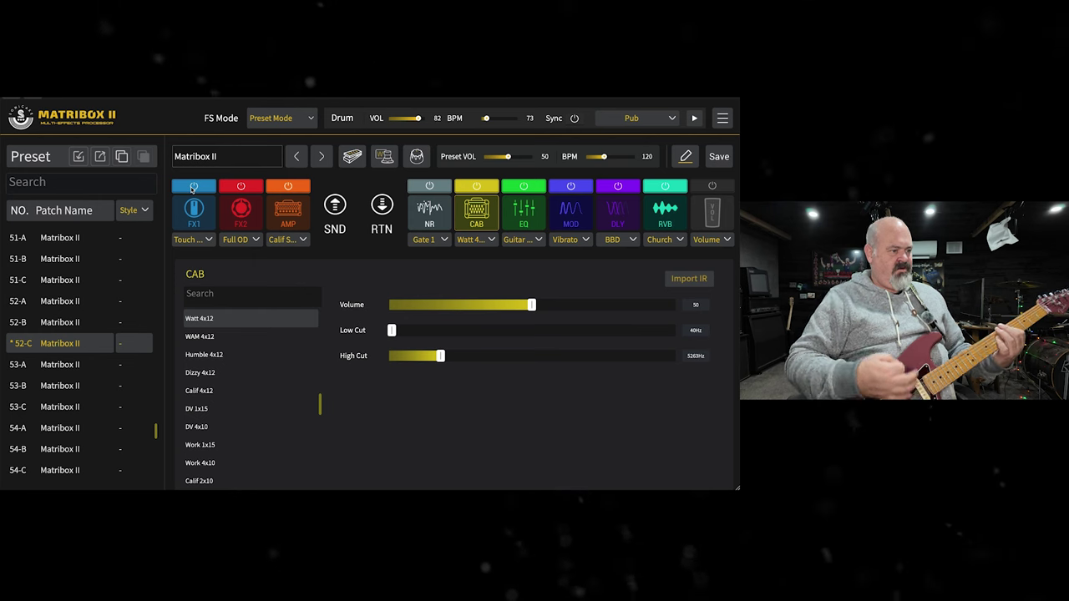
pyautogui.click(193, 186)
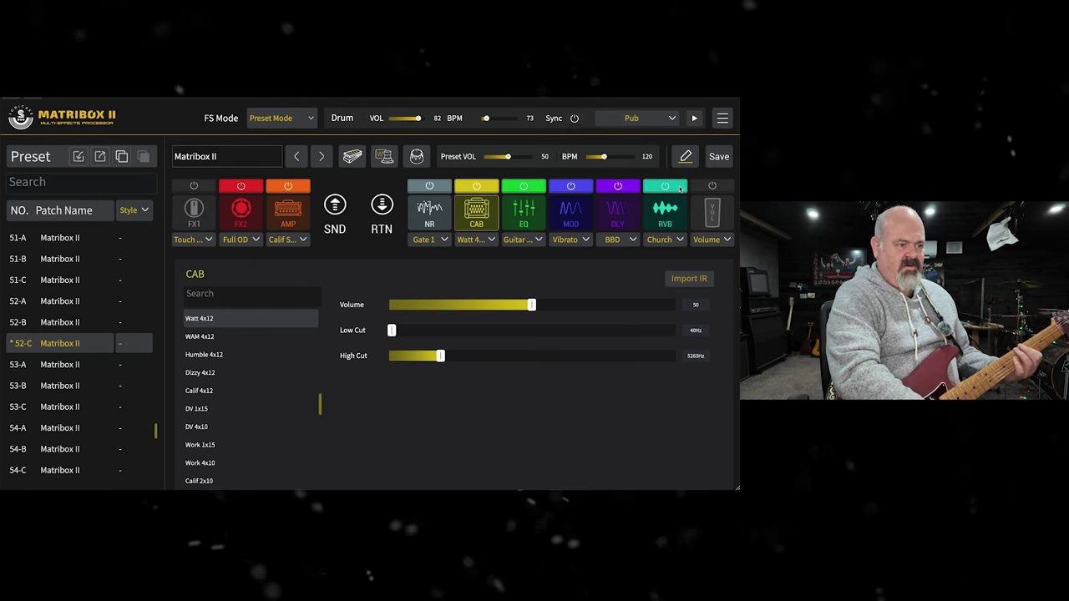
pyautogui.click(568, 187)
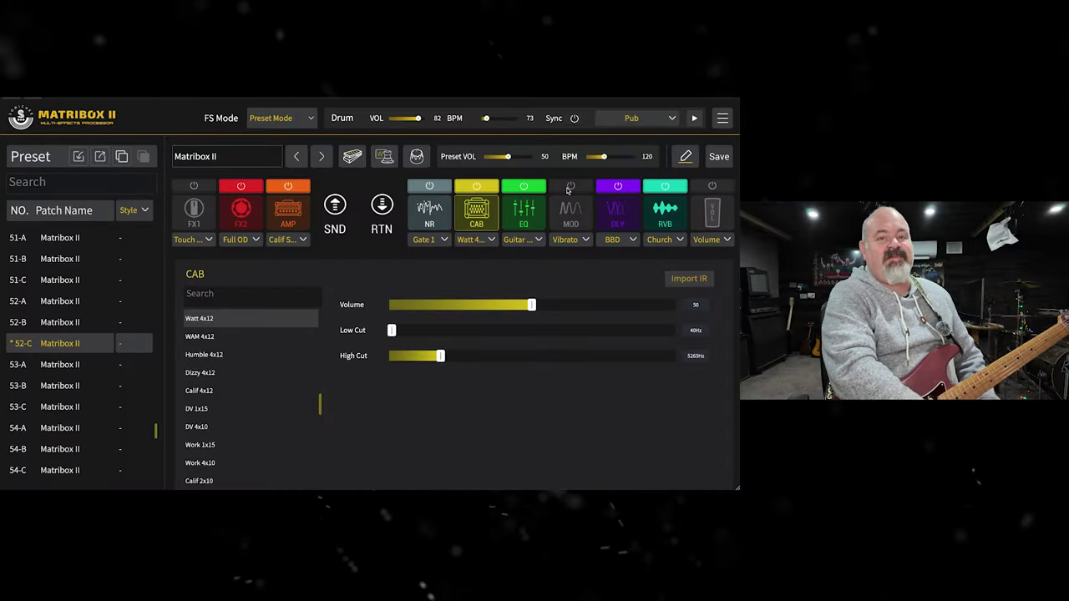
# Step: Move Guitar EQ 1 ahead of the overdrive, raise its Volume, and compare it bypassed and on
pyautogui.click(523, 220)
pyautogui.moveTo(527, 216); pyautogui.dragTo(260, 219)
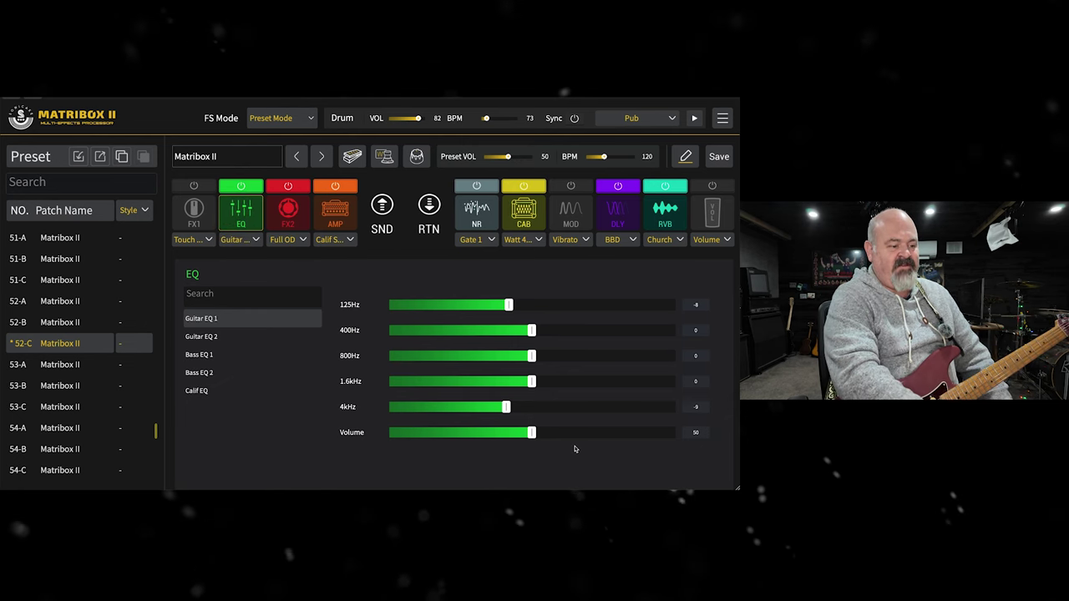
pyautogui.moveTo(567, 435); pyautogui.dragTo(619, 444)
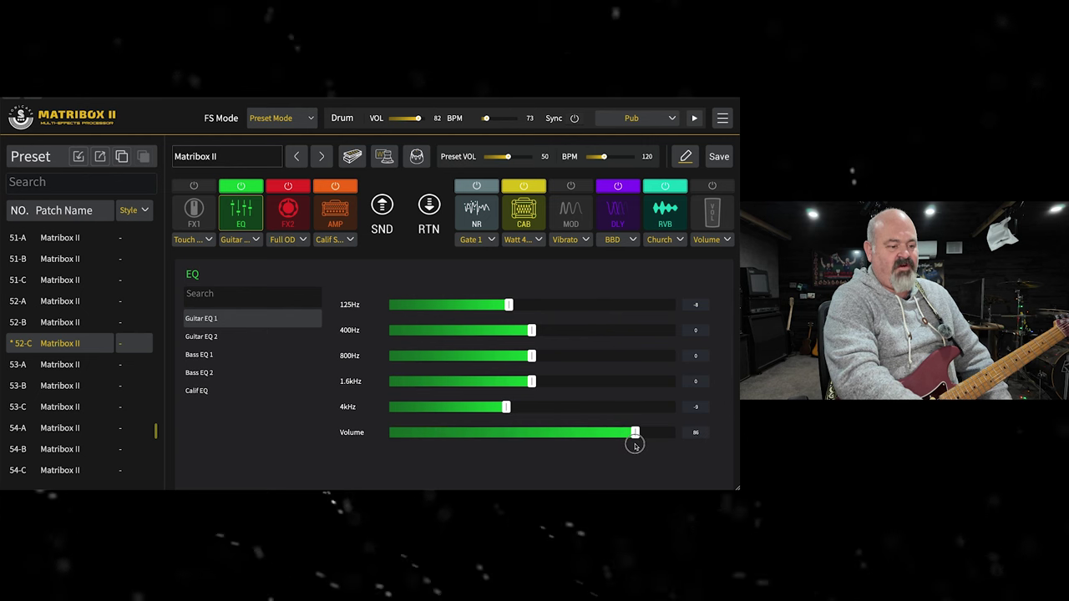
pyautogui.click(246, 185)
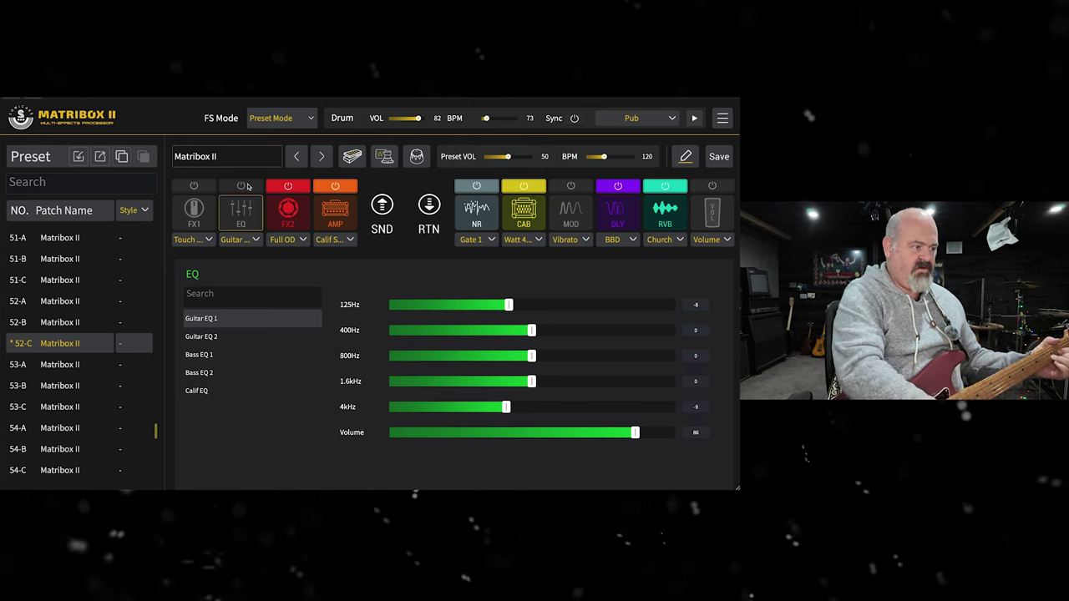
pyautogui.click(246, 186)
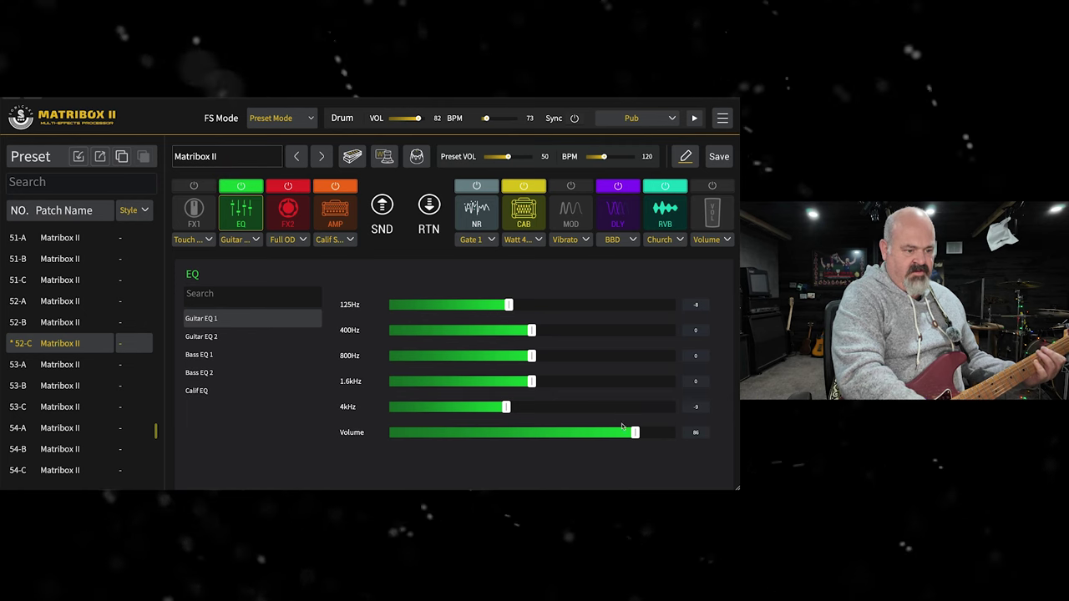
# Step: Push the EQ boost higher and compare again, then return the EQ after the cab at Volume 50
pyautogui.moveTo(635, 433); pyautogui.dragTo(677, 437)
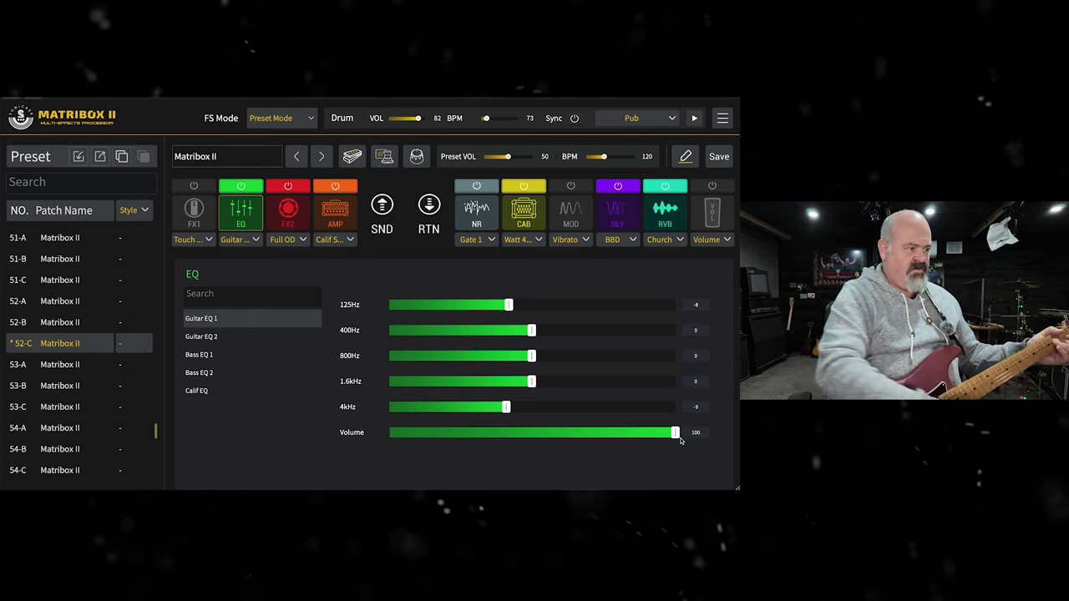
pyautogui.click(249, 186)
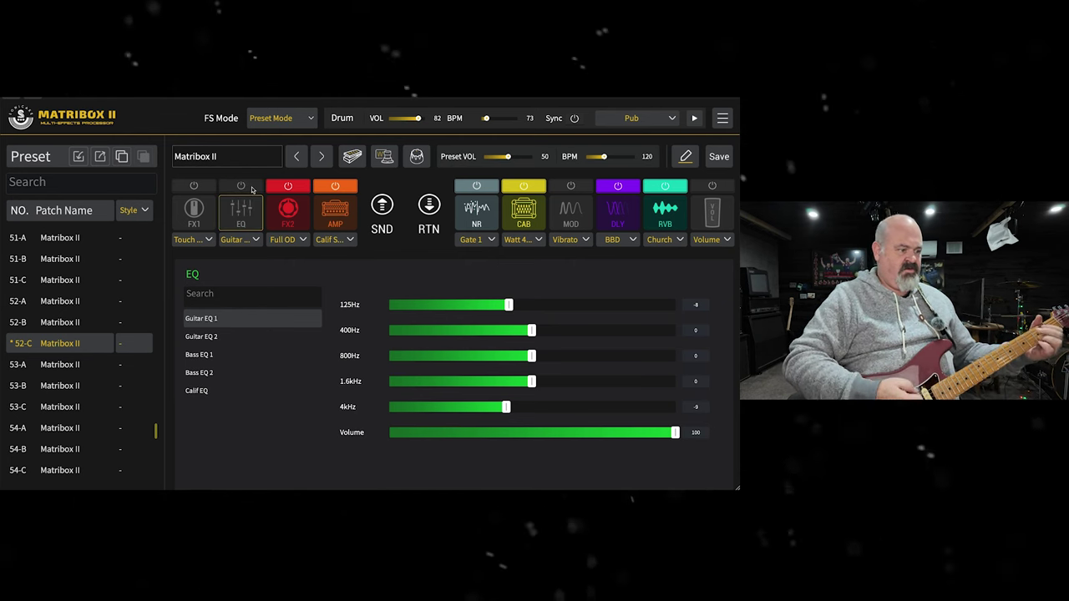
pyautogui.click(251, 187)
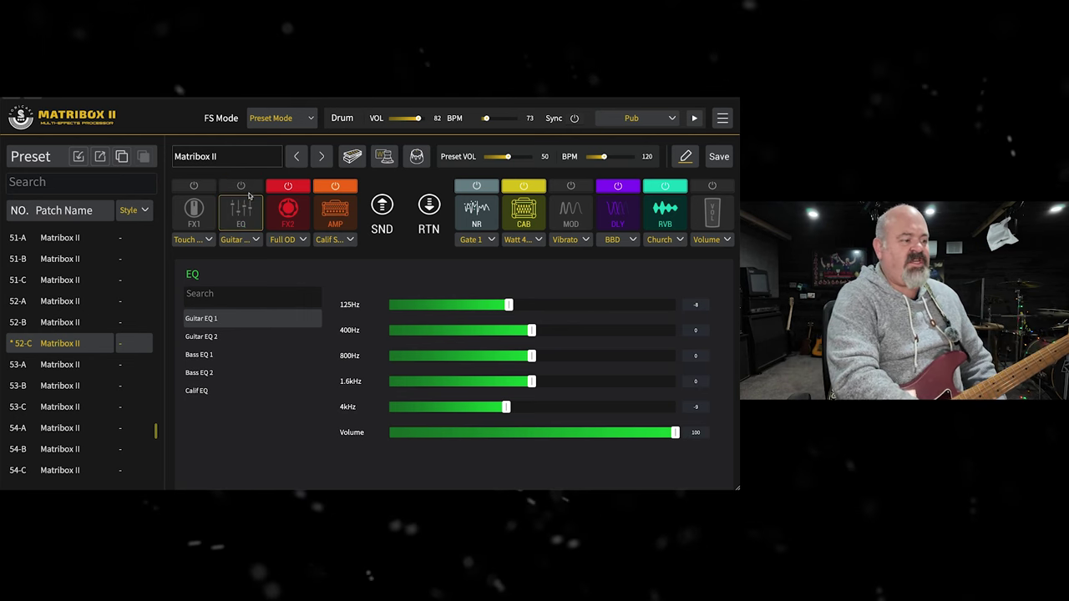
pyautogui.moveTo(243, 214); pyautogui.dragTo(524, 209)
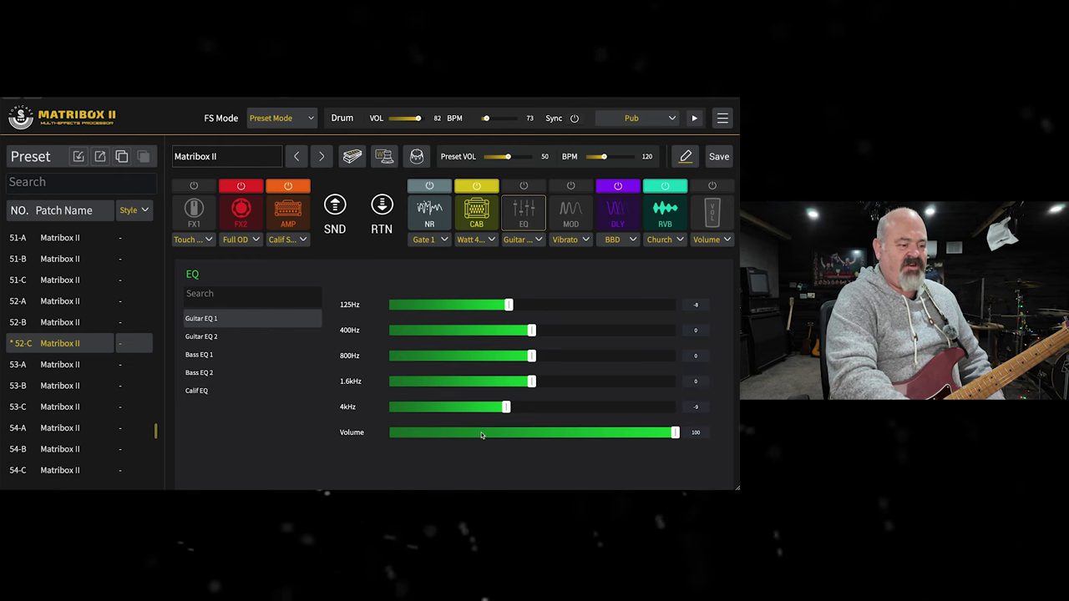
pyautogui.moveTo(505, 434); pyautogui.dragTo(532, 435)
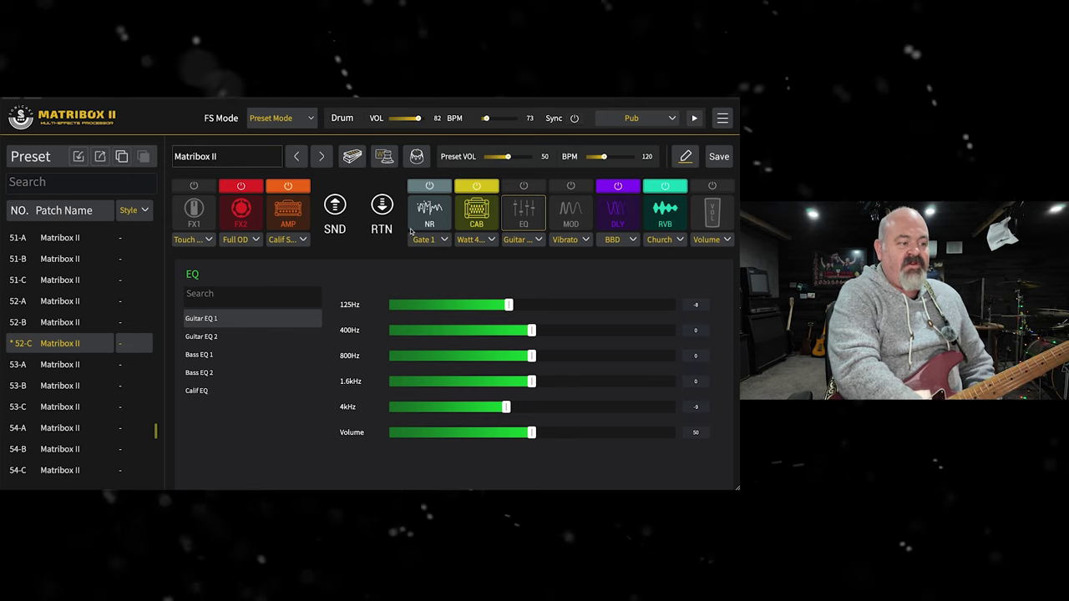
# Step: Inspect SND and RTN, then place SND right after FX1 with RTN directly behind it, ahead of Full OD
pyautogui.click(334, 214)
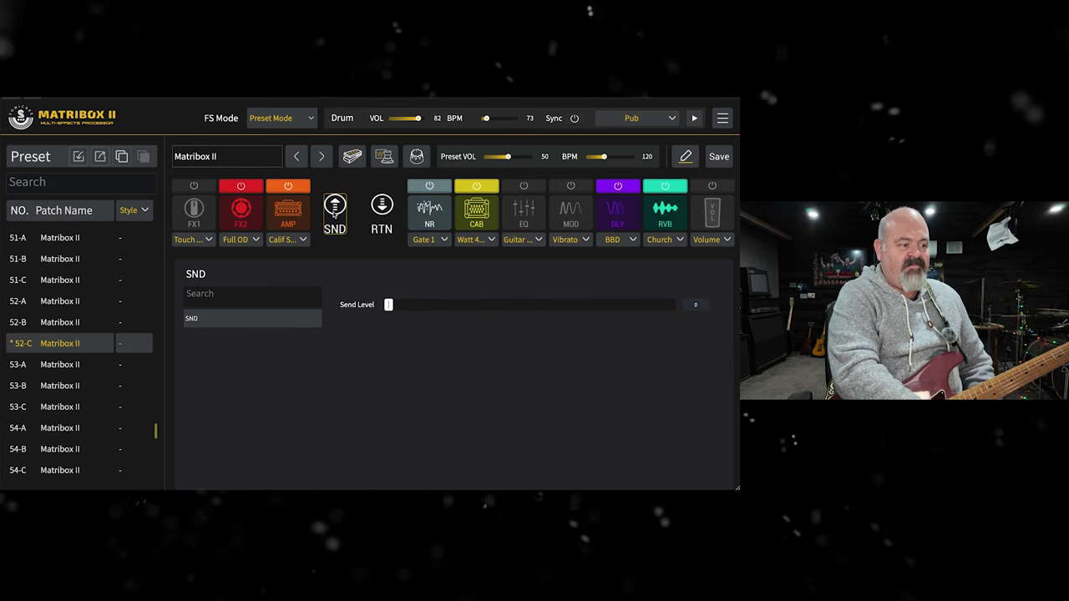
pyautogui.click(388, 207)
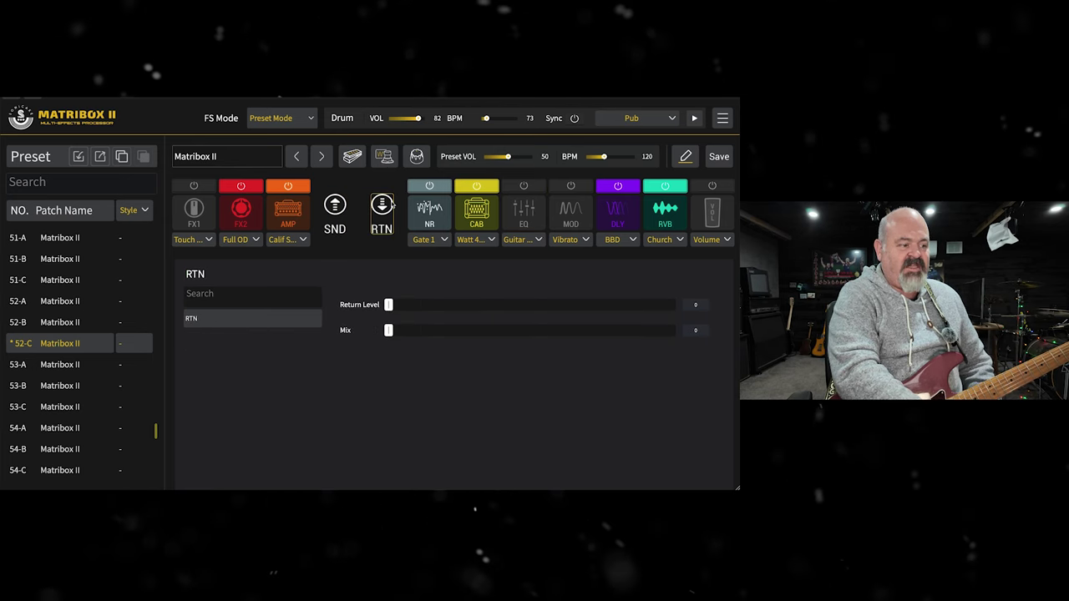
pyautogui.click(334, 209)
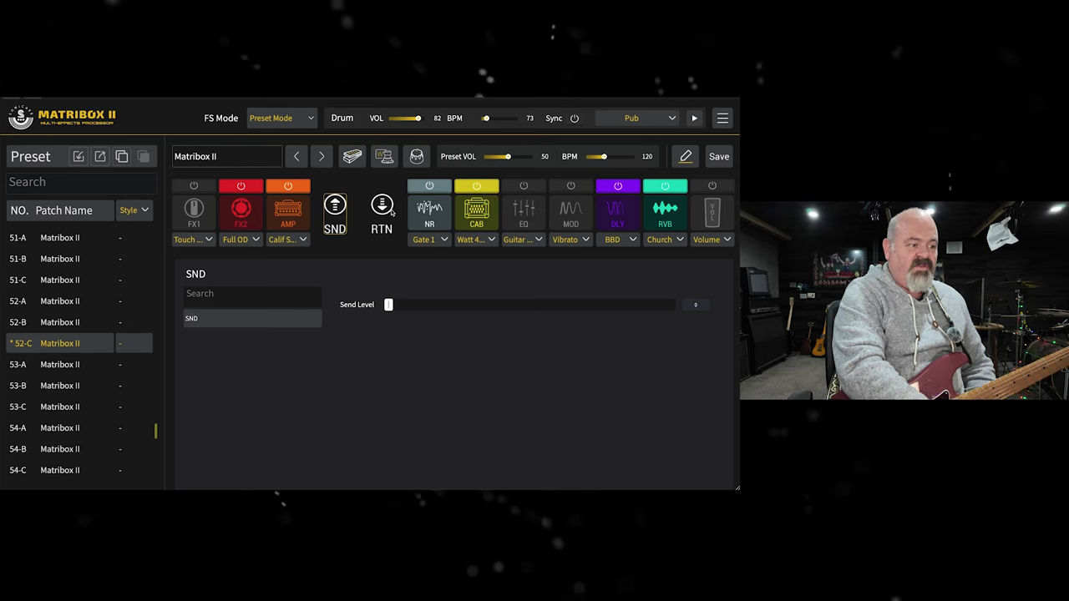
pyautogui.moveTo(392, 213); pyautogui.dragTo(587, 217)
pyautogui.moveTo(333, 213); pyautogui.dragTo(524, 216)
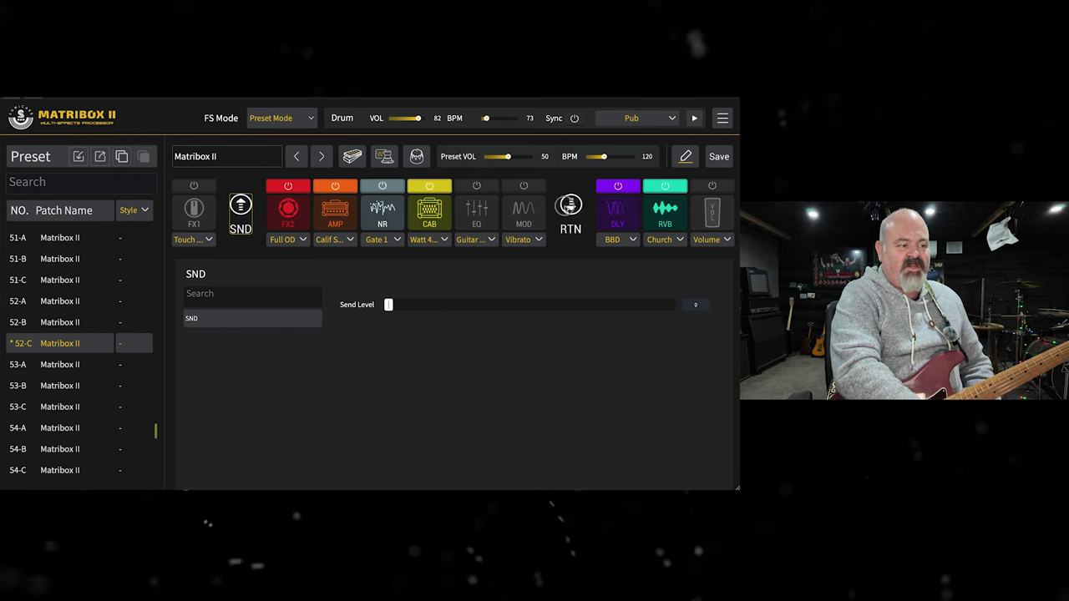
pyautogui.moveTo(535, 208); pyautogui.dragTo(274, 202)
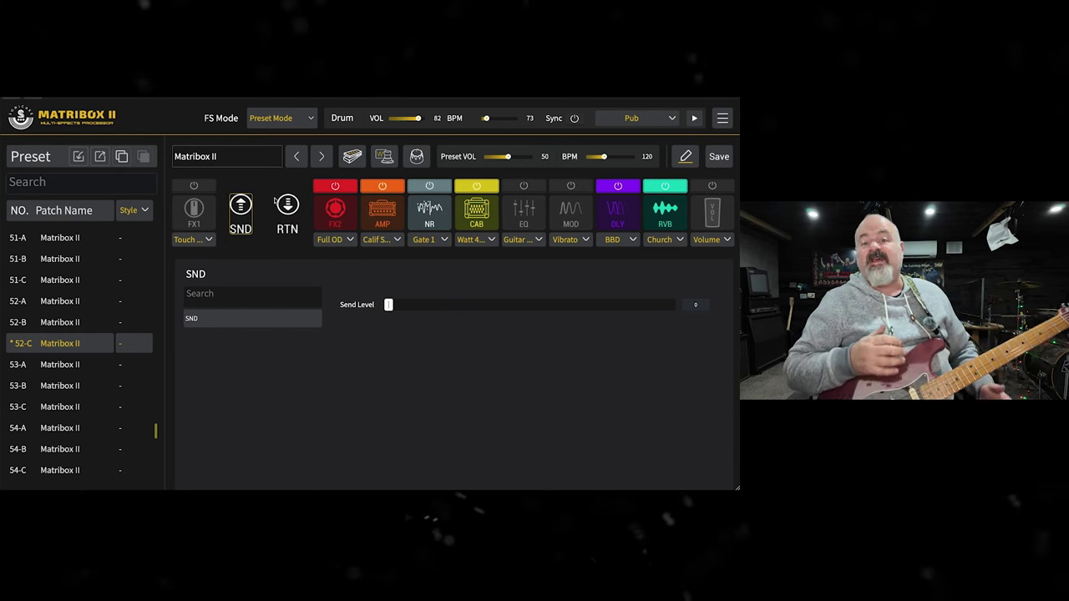